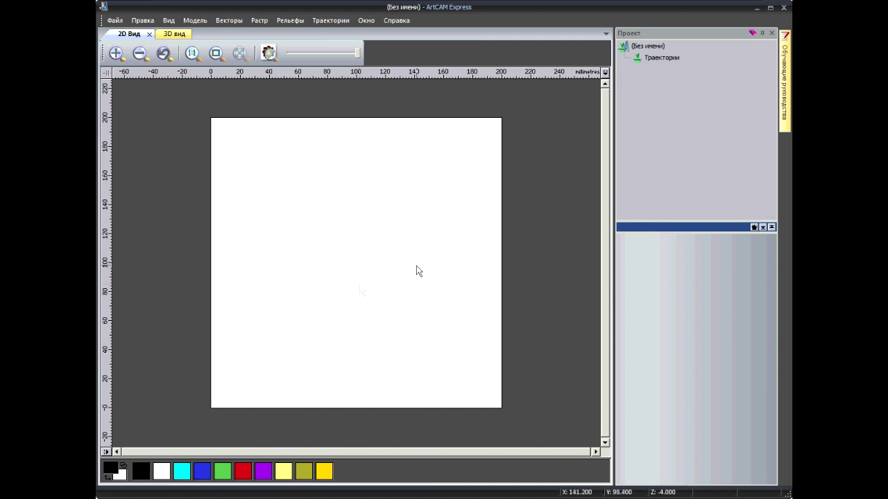
Define the project as 200 × 200 mm and 4 mm thick, with the coordinate origin at the lower-left corner of the stock
{"action": "left_click", "coordinate": [115, 20]}
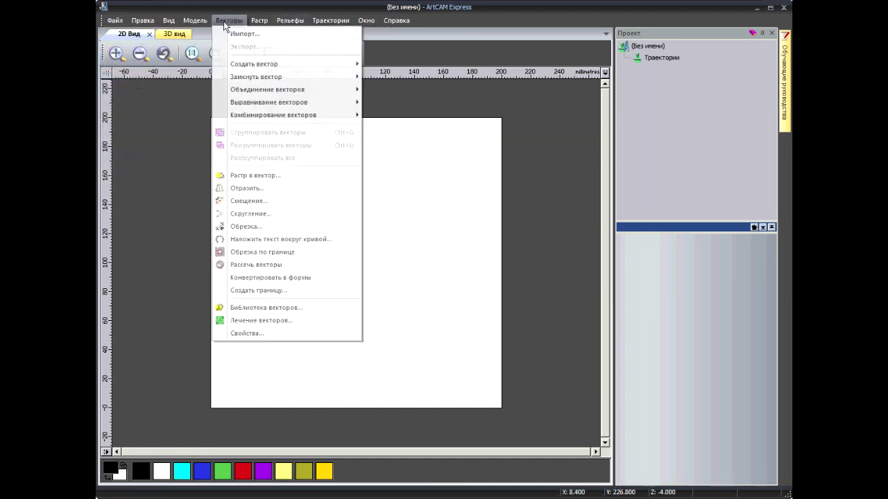
{"action": "mouse_move", "coordinate": [188, 34]}
{"action": "left_click", "coordinate": [260, 34]}
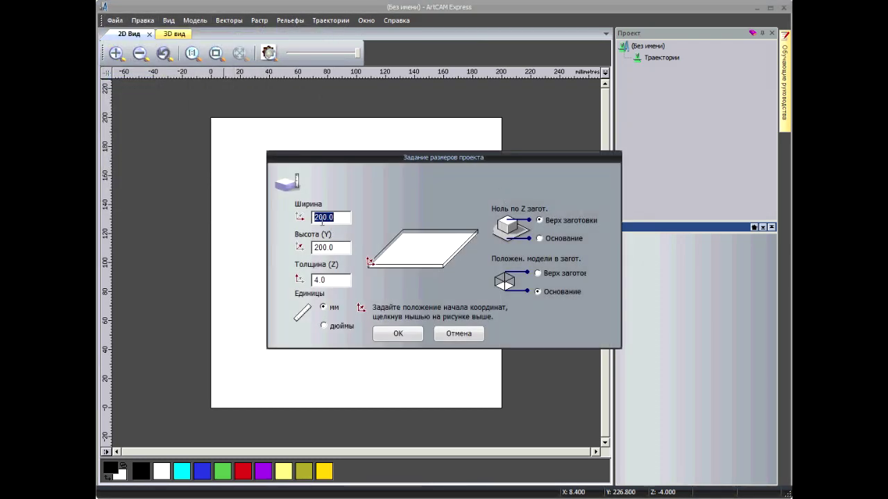
{"action": "left_click", "coordinate": [416, 257]}
{"action": "left_click", "coordinate": [404, 233]}
{"action": "left_click", "coordinate": [442, 246]}
{"action": "left_click", "coordinate": [371, 263]}
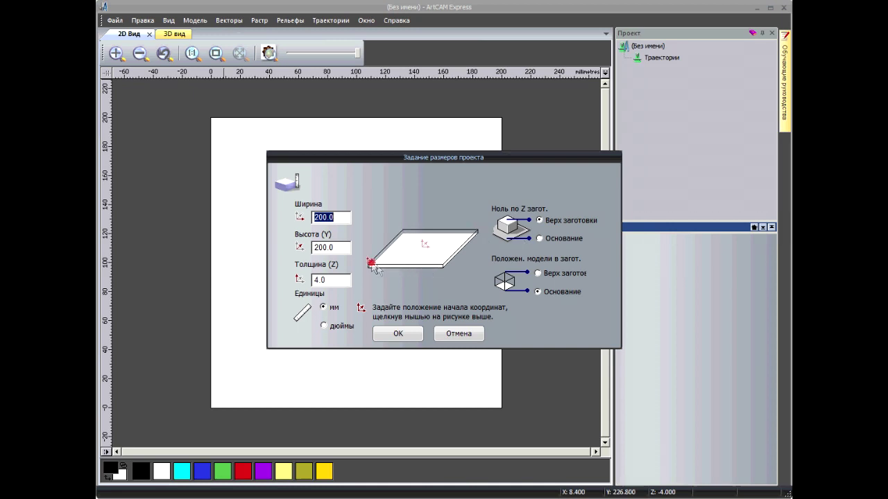
{"action": "left_click", "coordinate": [399, 333]}
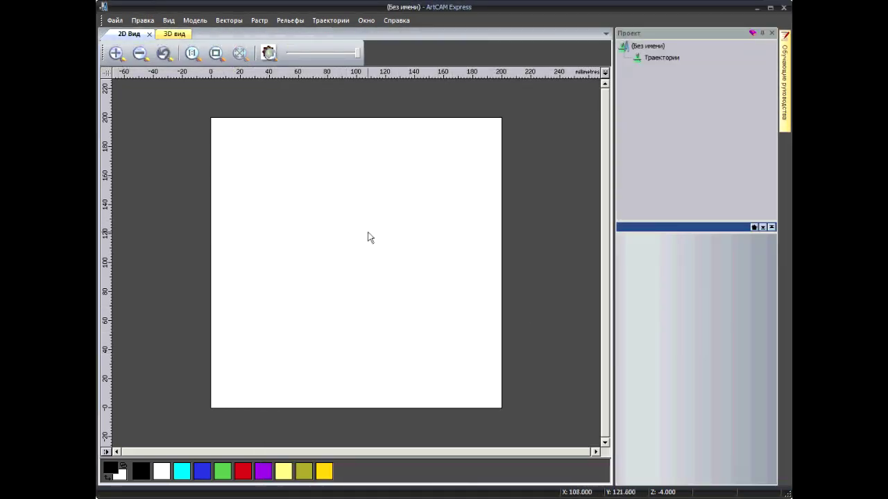
Import the vector file A.dxf in millimetres, centred in the model with automatic vector joining
{"action": "left_click", "coordinate": [235, 20]}
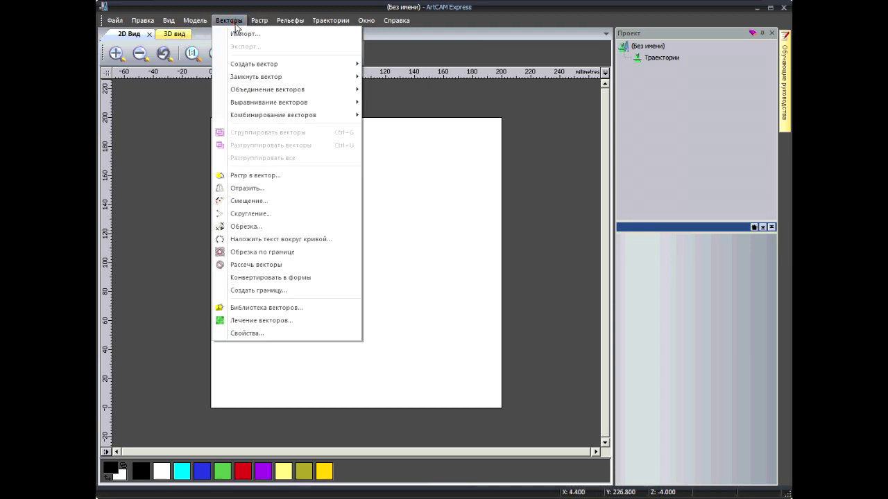
{"action": "left_click", "coordinate": [242, 33]}
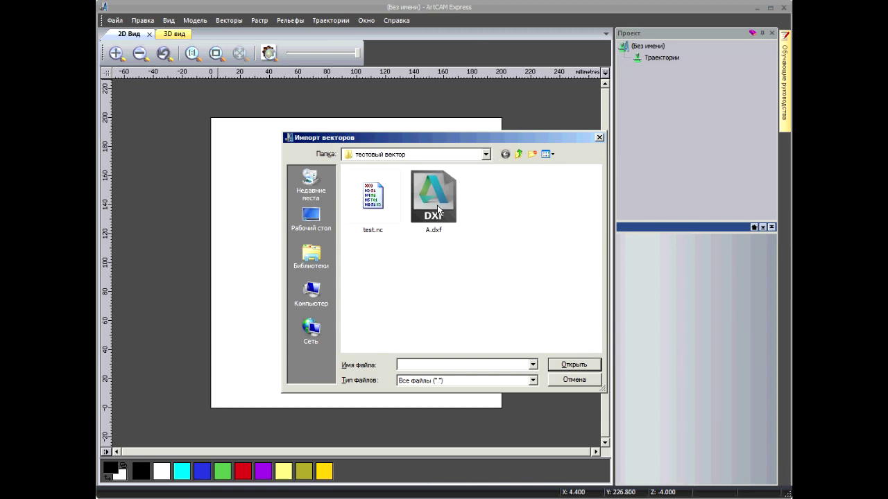
{"action": "left_click", "coordinate": [426, 195]}
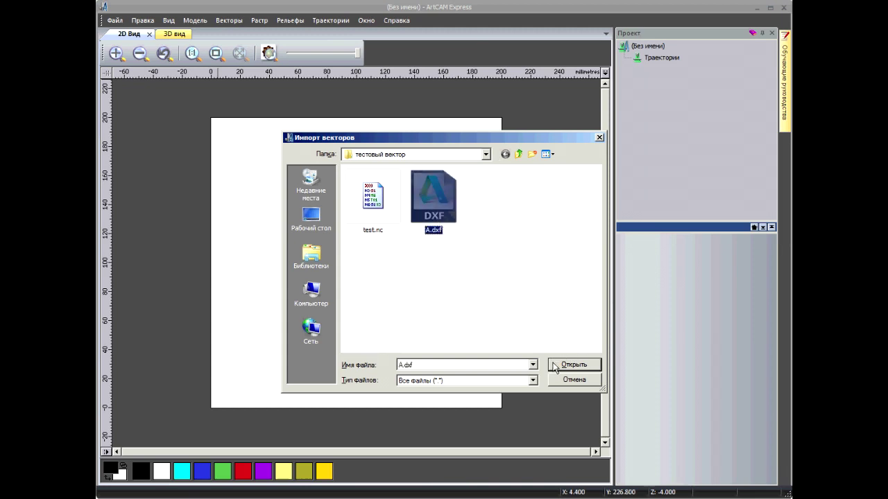
{"action": "left_click", "coordinate": [554, 366]}
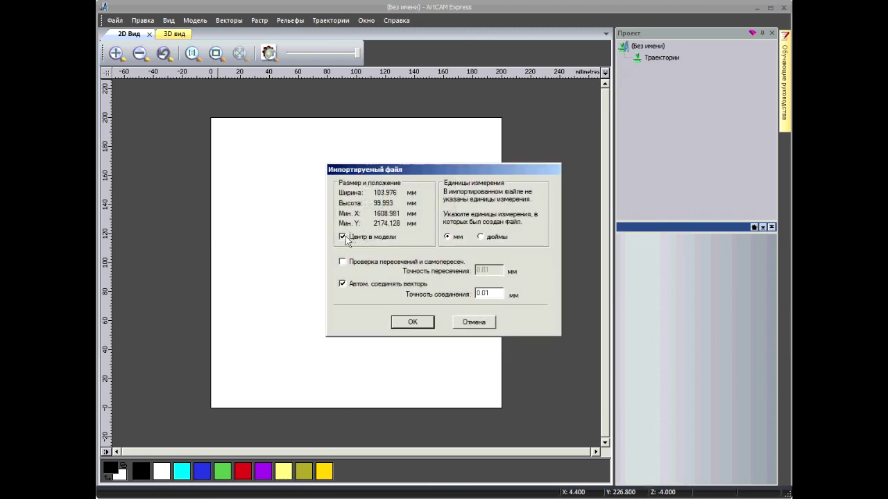
{"action": "left_click", "coordinate": [409, 326]}
{"action": "left_click", "coordinate": [409, 324]}
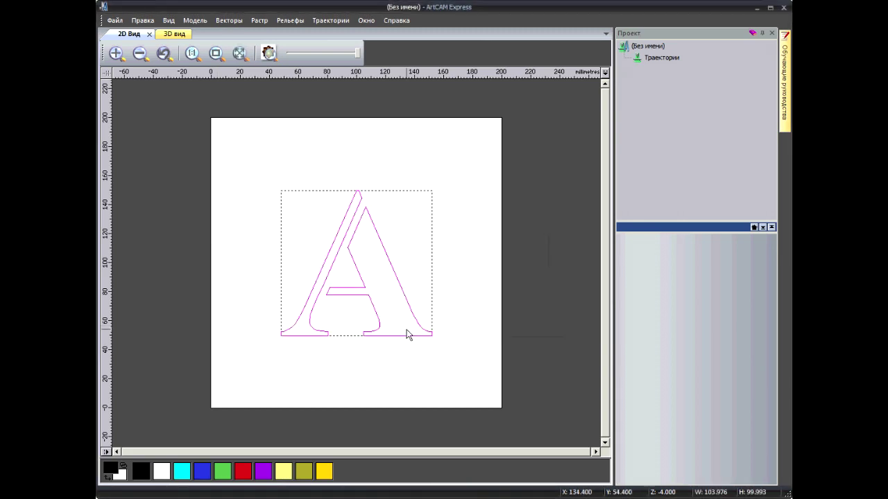
Check the two contours of the letter A by selecting each one separately and clearing the selection
{"action": "left_click", "coordinate": [401, 358]}
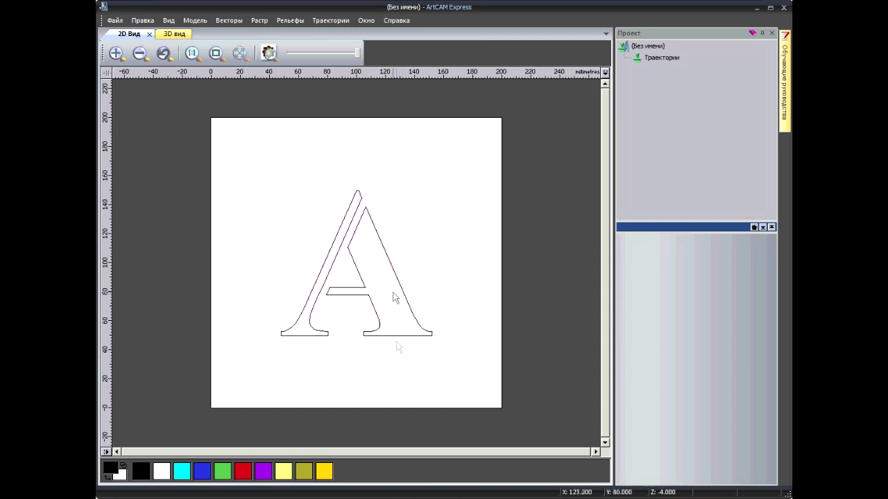
{"action": "left_click", "coordinate": [360, 278]}
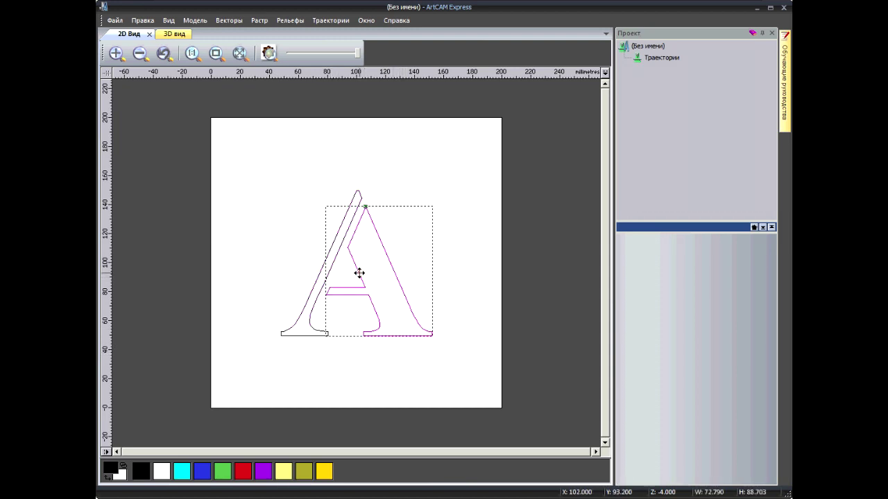
{"action": "left_click", "coordinate": [455, 265]}
{"action": "left_click", "coordinate": [353, 224]}
{"action": "left_click", "coordinate": [425, 240]}
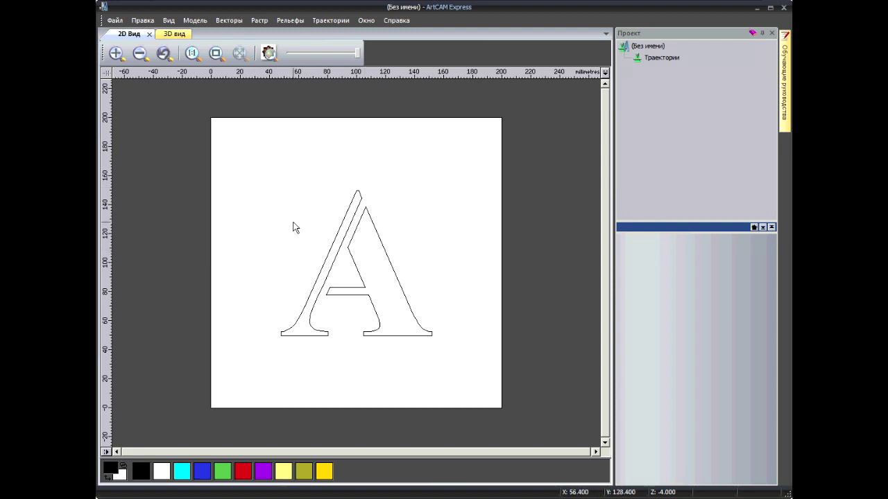
Start a 2D profile toolpath that cuts inside (Внутри) the selected vectors, with a final depth of 2 mm
{"action": "left_click", "coordinate": [321, 23]}
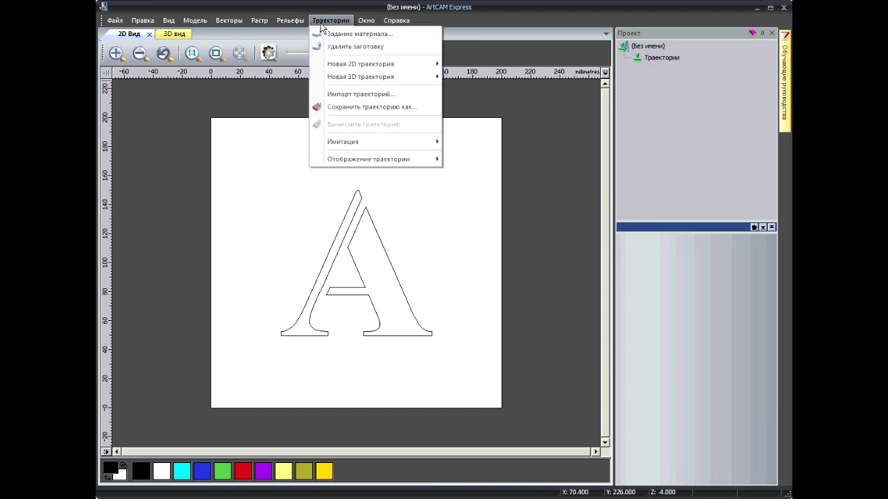
{"action": "mouse_move", "coordinate": [362, 61]}
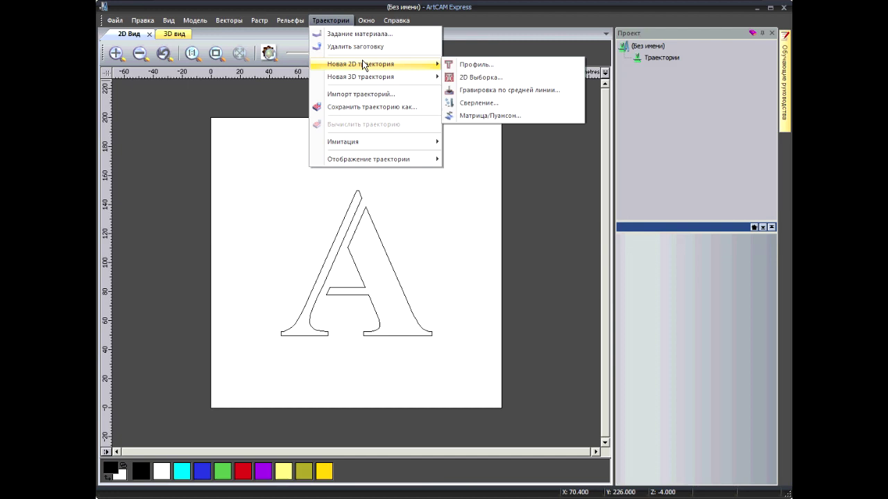
{"action": "left_click", "coordinate": [464, 65]}
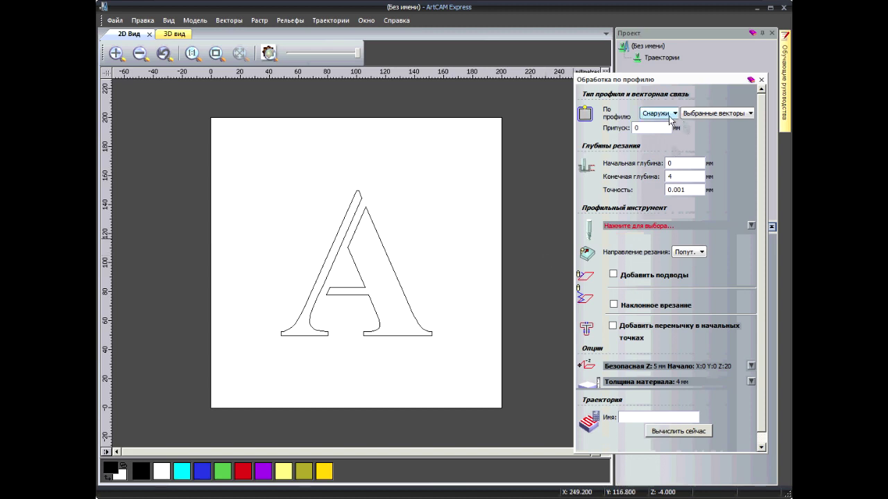
{"action": "left_click", "coordinate": [670, 116]}
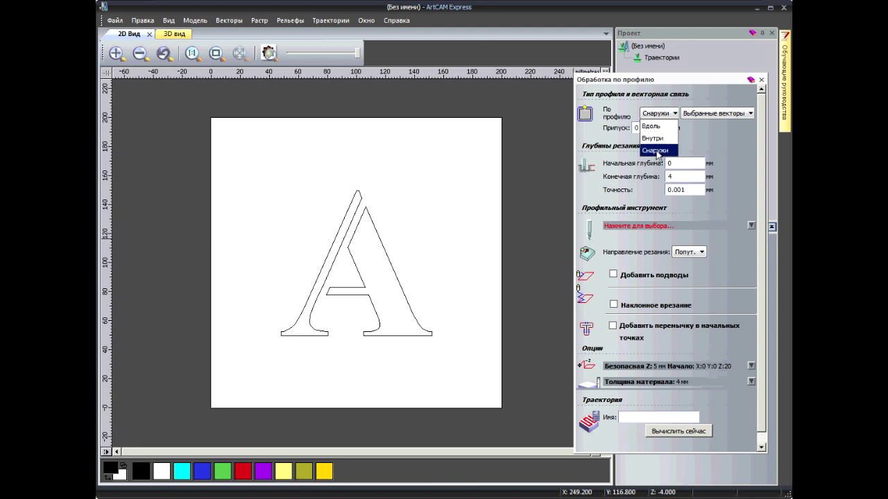
{"action": "left_click", "coordinate": [655, 139]}
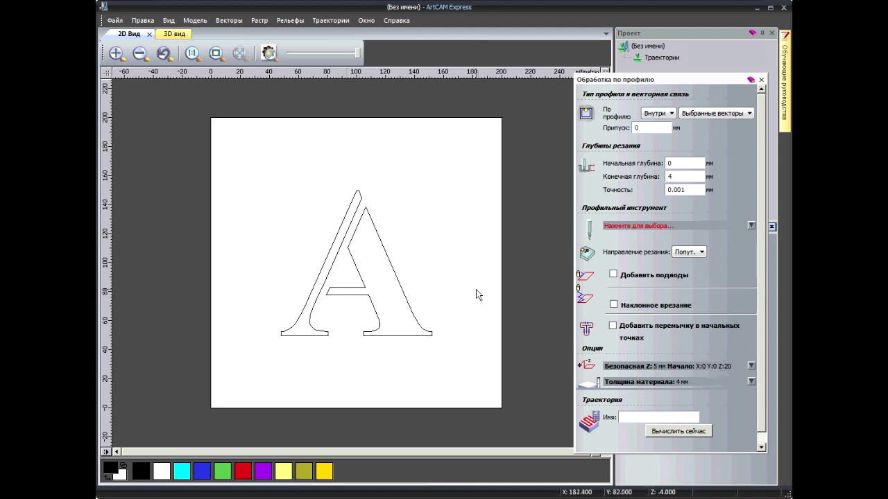
{"action": "left_click", "coordinate": [670, 117]}
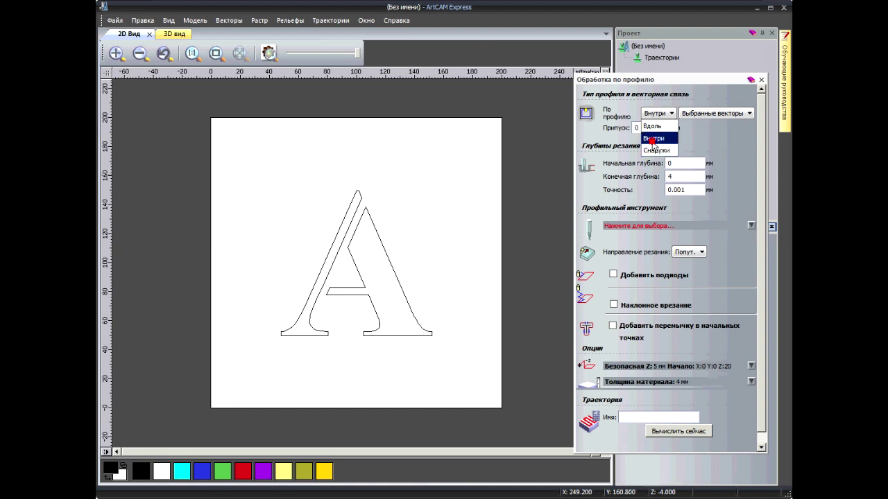
{"action": "left_click", "coordinate": [653, 142]}
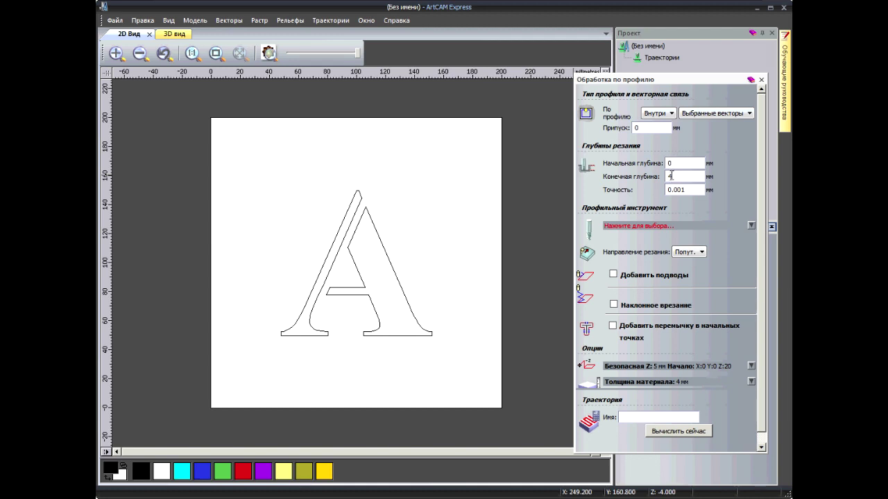
{"action": "left_click_drag", "start_coordinate": [677, 175], "coordinate": [663, 177]}
Select both contours of the letter A for the profile toolpath
{"action": "left_click", "coordinate": [386, 253]}
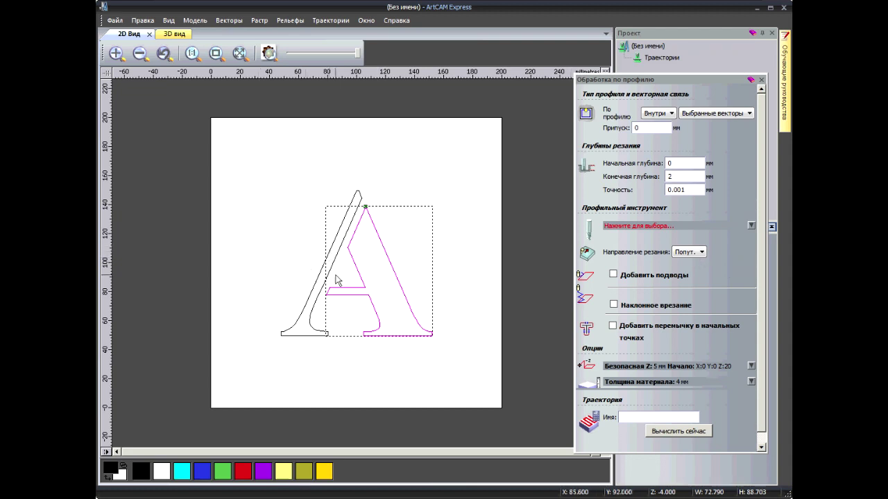
{"action": "left_click", "coordinate": [323, 267]}
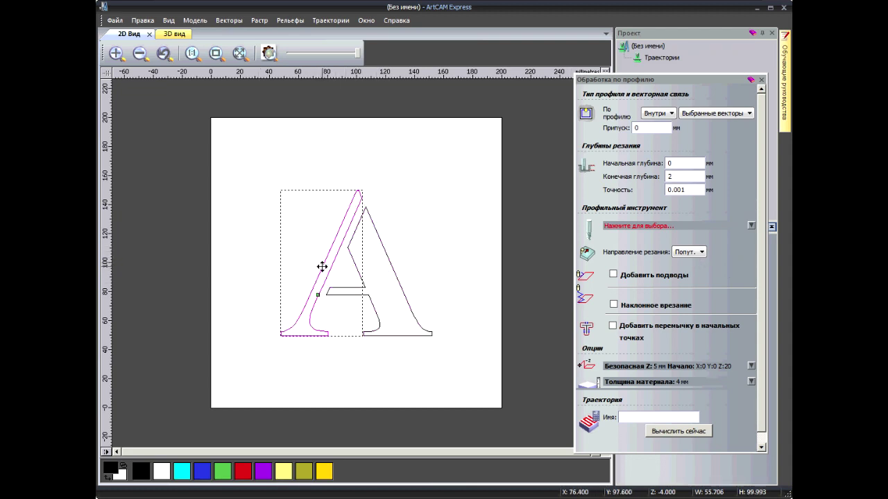
{"action": "left_click", "coordinate": [359, 272], "text": "shift"}
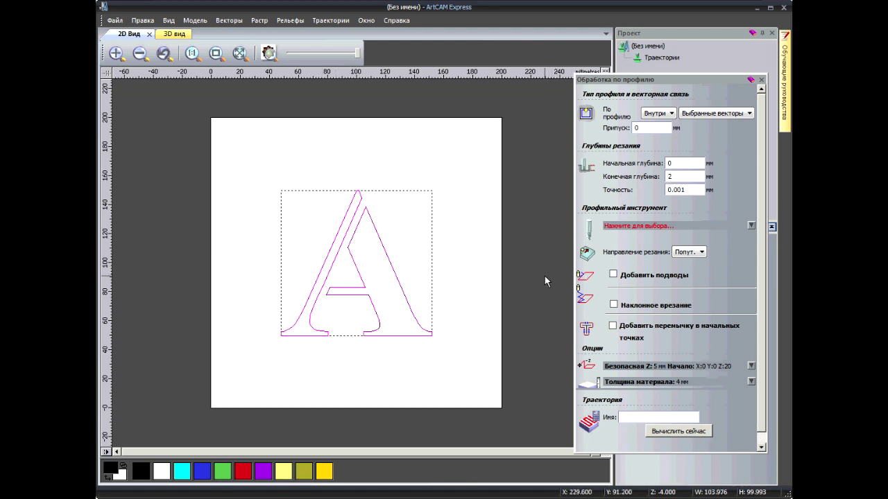
{"action": "left_click_drag", "start_coordinate": [246, 164], "coordinate": [463, 374]}
Add a new end mill (Концевая) tool with the description "Диодный лазер" to the root group of the tool database
{"action": "left_click", "coordinate": [636, 226]}
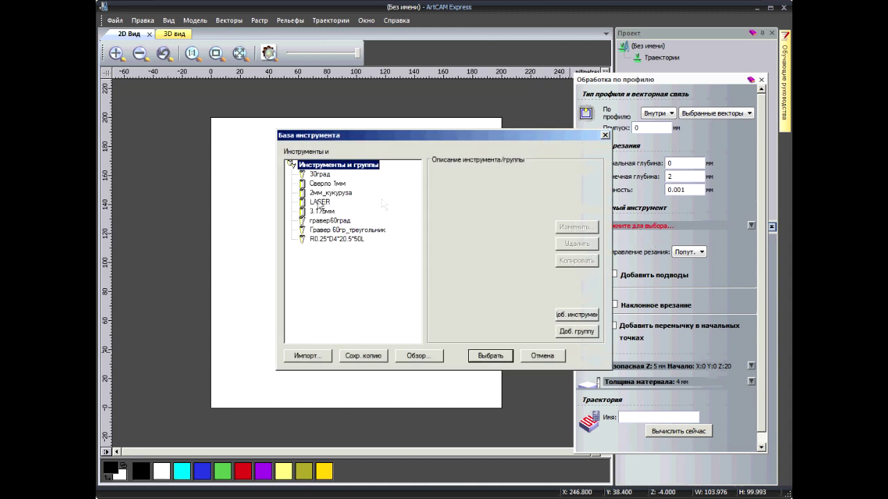
{"action": "left_click", "coordinate": [320, 202]}
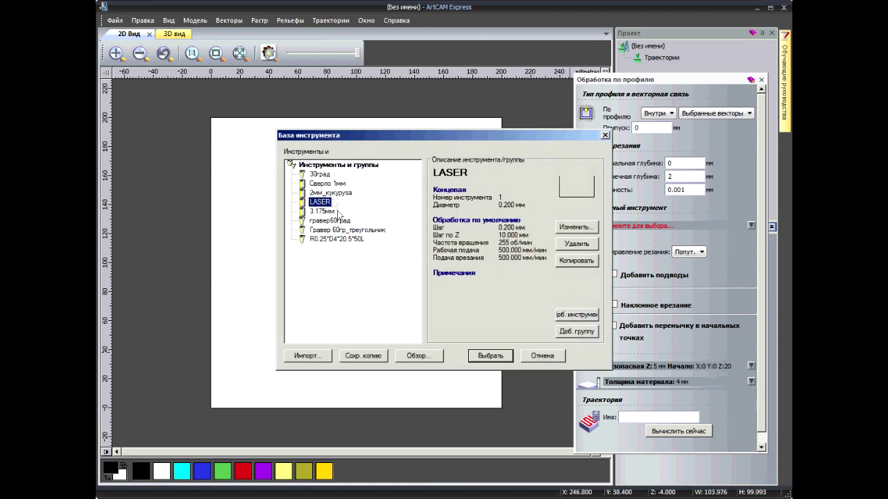
{"action": "left_click", "coordinate": [326, 166]}
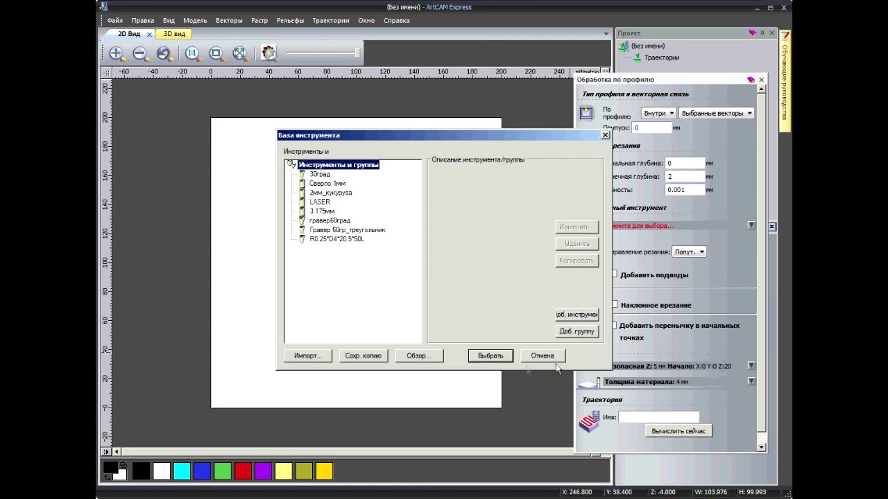
{"action": "left_click", "coordinate": [572, 315]}
{"action": "left_click", "coordinate": [399, 177]}
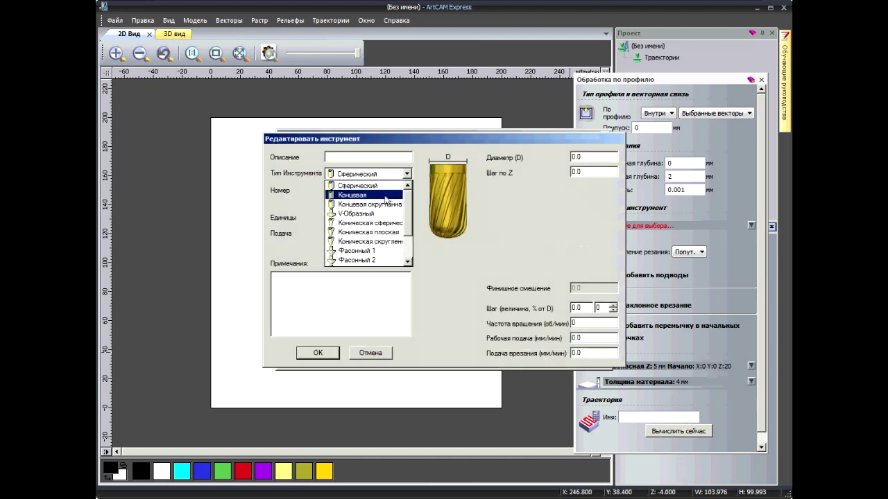
{"action": "left_click", "coordinate": [366, 196]}
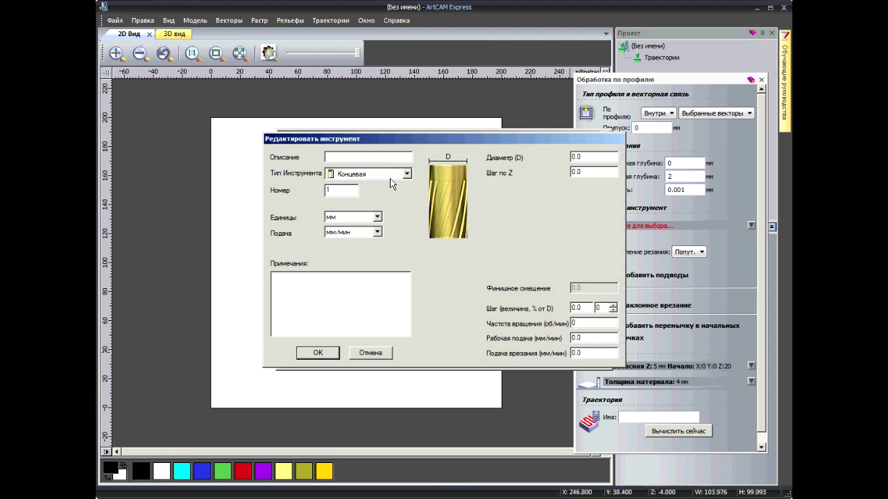
{"action": "type", "text": "0"}
{"action": "key", "text": "BackSpace"}
{"action": "type", "text": "Диодный лазер"}
Set the new tool's diameter to 0.2 mm and its Z step to 1 mm
{"action": "left_click", "coordinate": [581, 156]}
{"action": "key", "text": "BackSpace"}
{"action": "type", "text": "2"}
{"action": "left_click", "coordinate": [577, 172]}
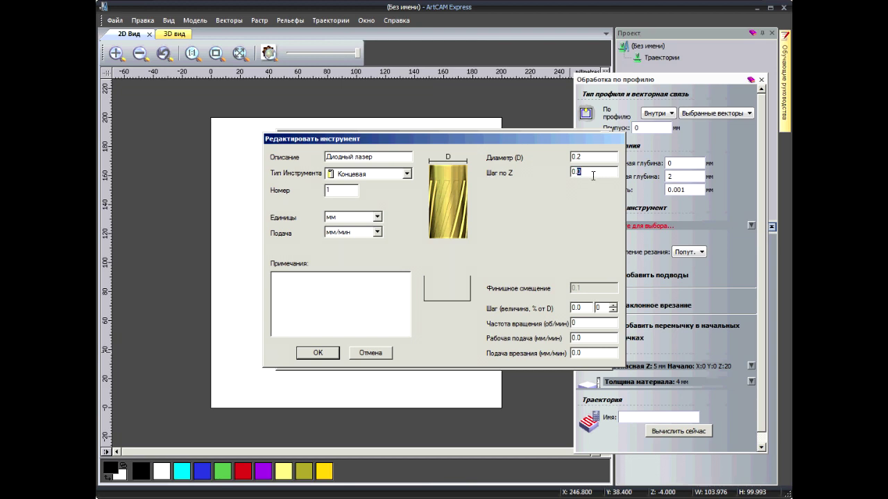
{"action": "left_click_drag", "start_coordinate": [591, 187], "coordinate": [542, 173]}
{"action": "type", "text": "1"}
Set the new tool's stepover to 0.2 mm and its spindle speed to 255 rpm
{"action": "mouse_move", "coordinate": [578, 139]}
{"action": "left_mouse_down"}
{"action": "mouse_move", "coordinate": [513, 143]}
{"action": "mouse_move", "coordinate": [523, 141]}
{"action": "left_mouse_up"}
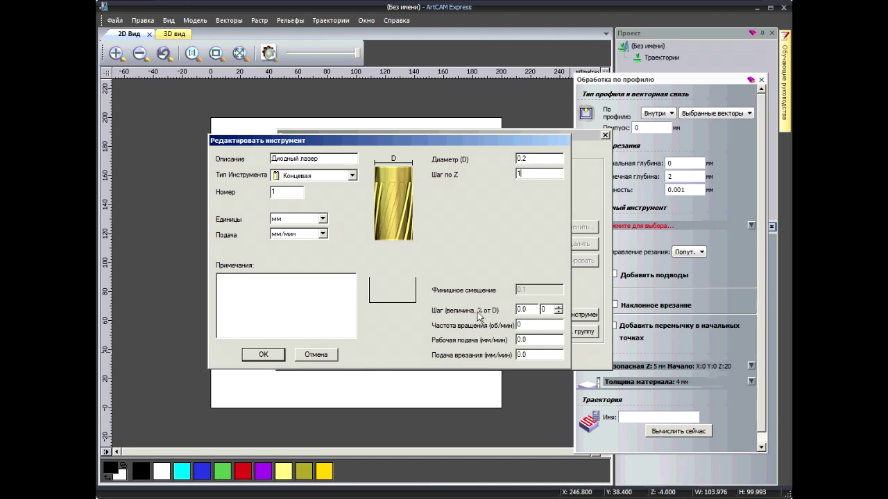
{"action": "left_click", "coordinate": [521, 310]}
{"action": "type", "text": "0.2"}
{"action": "double_click", "coordinate": [523, 325]}
{"action": "left_click", "coordinate": [518, 324]}
{"action": "type", "text": "255"}
Set the tool's working feed and plunge feed to 800 mm/min each and save the tool
{"action": "left_click_drag", "start_coordinate": [535, 339], "coordinate": [470, 337]}
{"action": "type", "text": "800"}
{"action": "left_click", "coordinate": [533, 354]}
{"action": "type", "text": "800"}
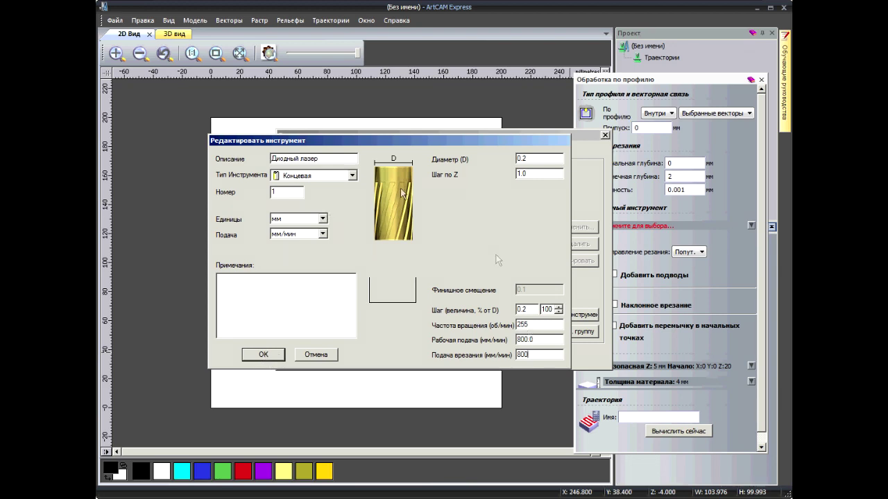
{"action": "left_click", "coordinate": [263, 355]}
Choose the "Диодный лазер" tool from the database for the profile toolpath
{"action": "left_click", "coordinate": [324, 249]}
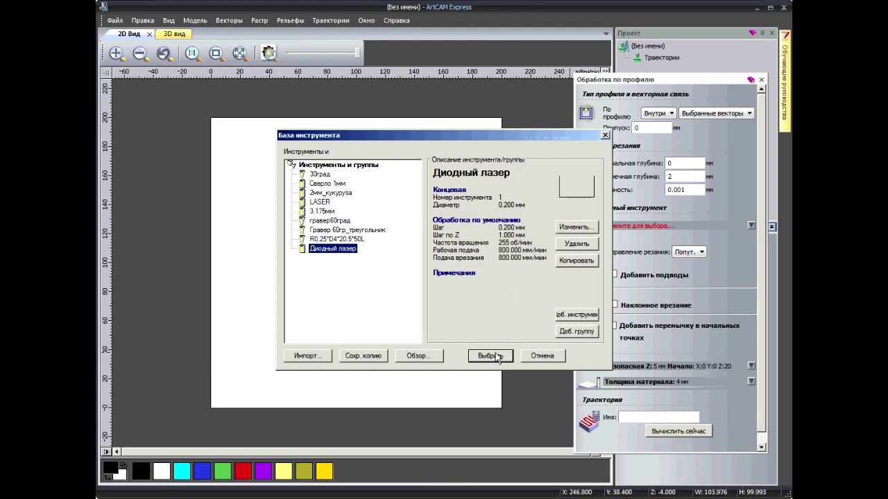
{"action": "left_click", "coordinate": [326, 254]}
{"action": "left_click", "coordinate": [360, 262]}
{"action": "left_click", "coordinate": [490, 356]}
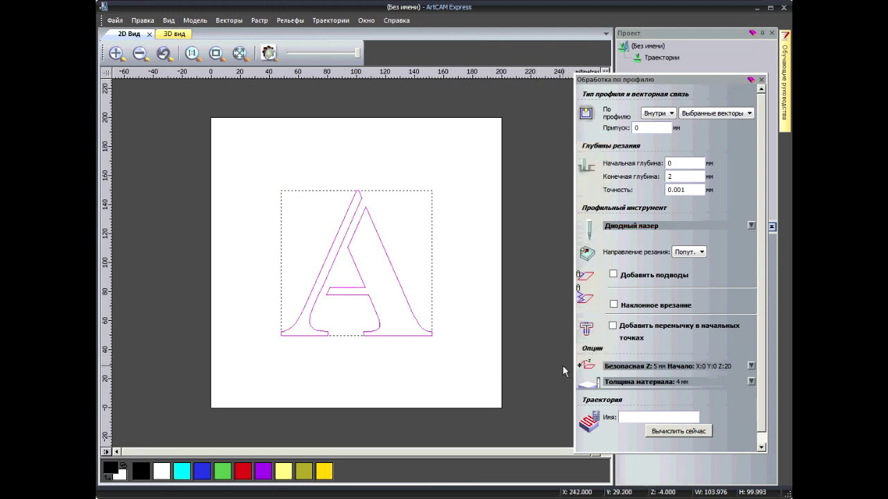
Expand the chosen tool's parameters and review them along with the remaining profile toolpath options
{"action": "left_click", "coordinate": [689, 224]}
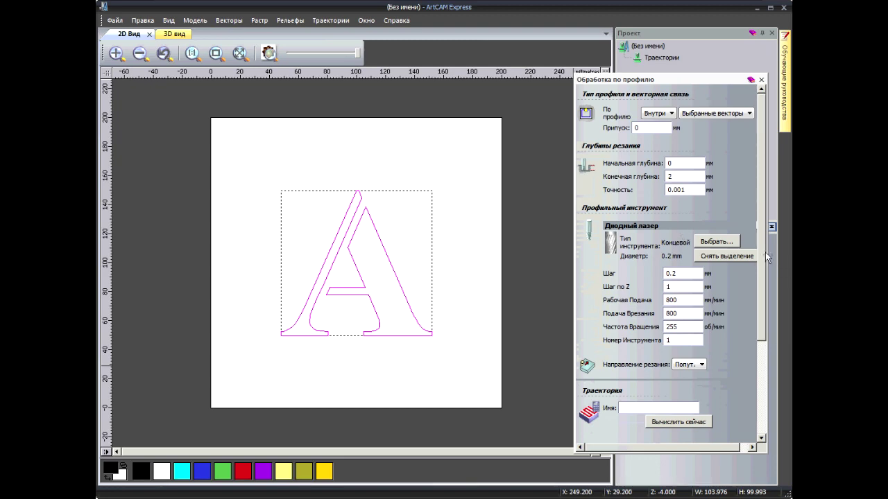
{"action": "left_click_drag", "start_coordinate": [762, 255], "coordinate": [759, 279]}
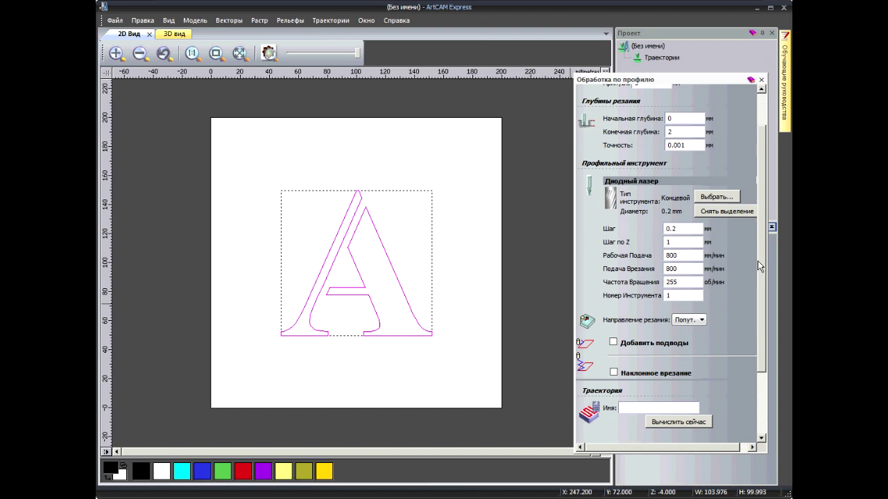
{"action": "left_click_drag", "start_coordinate": [761, 267], "coordinate": [758, 312]}
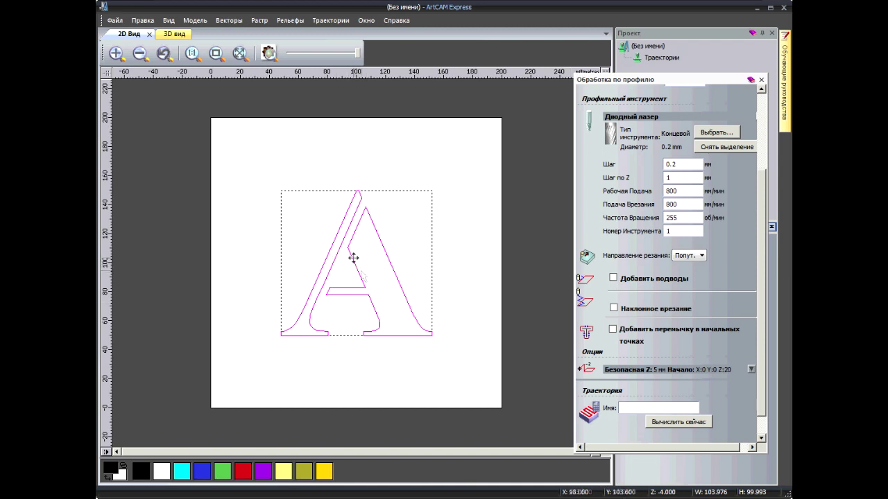
{"action": "left_click", "coordinate": [614, 278]}
{"action": "left_click", "coordinate": [628, 326]}
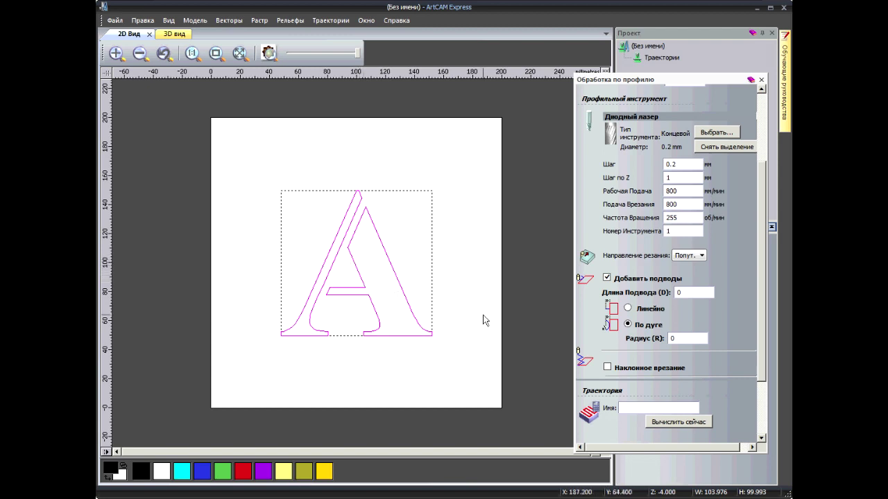
{"action": "left_click", "coordinate": [607, 277]}
Name the profile toolpath 1, calculate it, and dismiss the warning about open and closed vectors
{"action": "scroll", "coordinate": [758, 283], "scroll_direction": "down", "scroll_amount": 1}
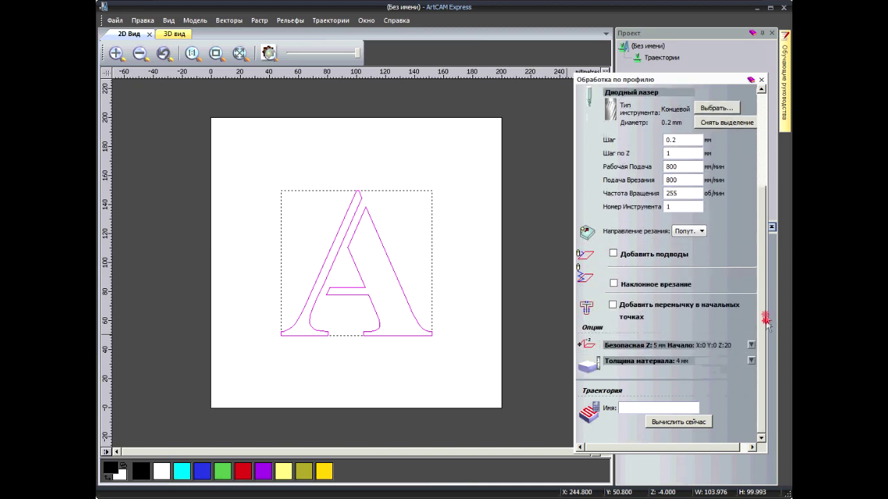
{"action": "left_click", "coordinate": [624, 408]}
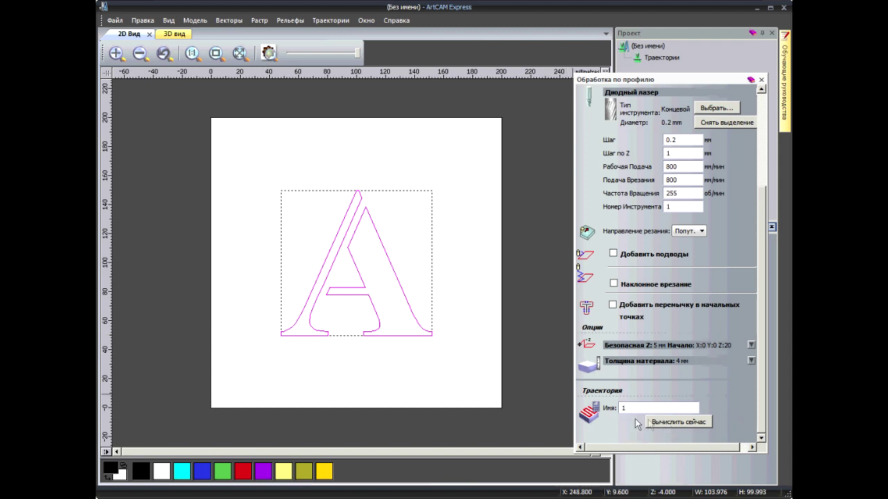
{"action": "left_click", "coordinate": [665, 423]}
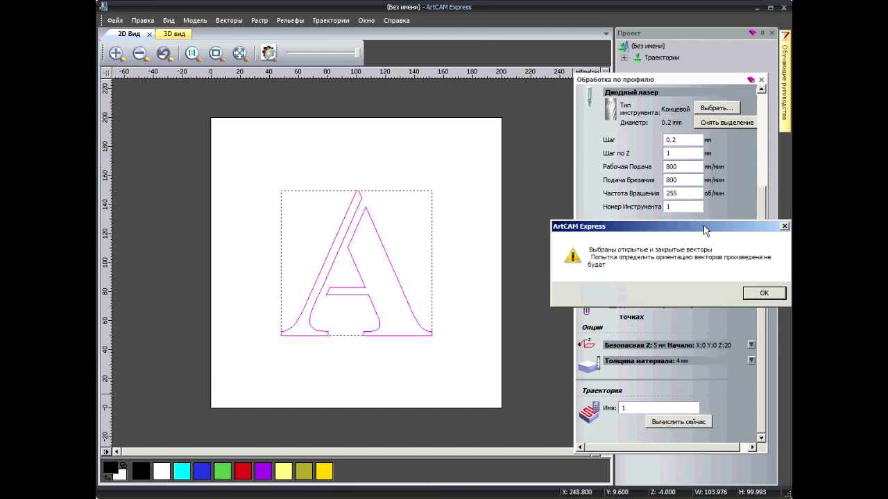
{"action": "left_click_drag", "start_coordinate": [703, 228], "coordinate": [603, 233]}
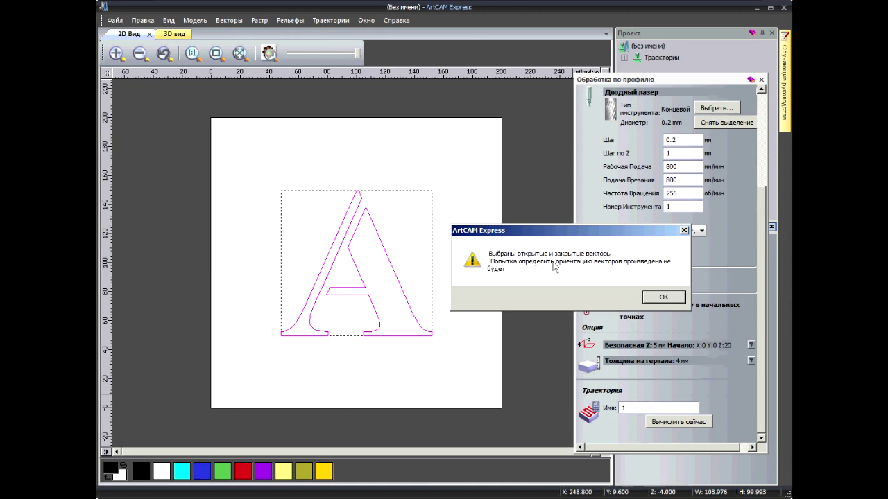
{"action": "left_click", "coordinate": [661, 297]}
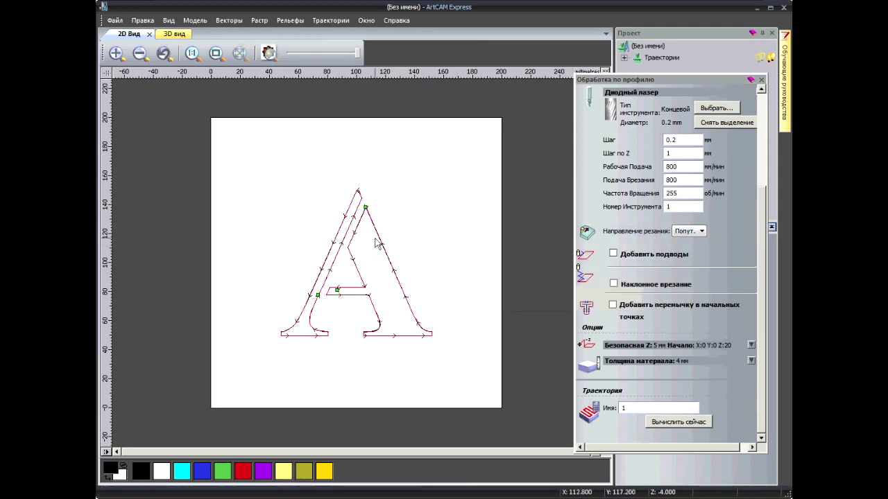
Examine the calculated toolpath's offset from the letter's outlines, its cutting direction and its start points
{"action": "scroll", "coordinate": [373, 229], "scroll_direction": "up", "scroll_amount": 8}
{"action": "scroll", "coordinate": [308, 109], "scroll_direction": "up", "scroll_amount": 4}
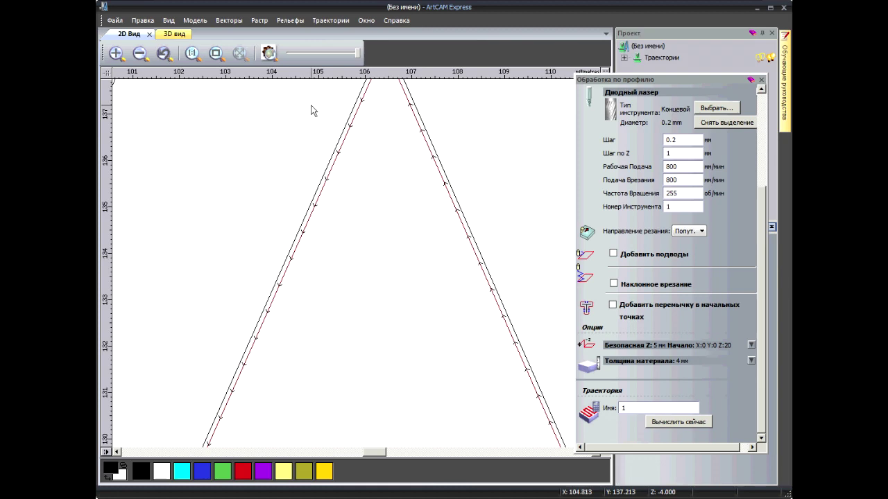
{"action": "scroll", "coordinate": [358, 134], "scroll_direction": "down", "scroll_amount": 2}
{"action": "scroll", "coordinate": [362, 139], "scroll_direction": "up", "scroll_amount": 6}
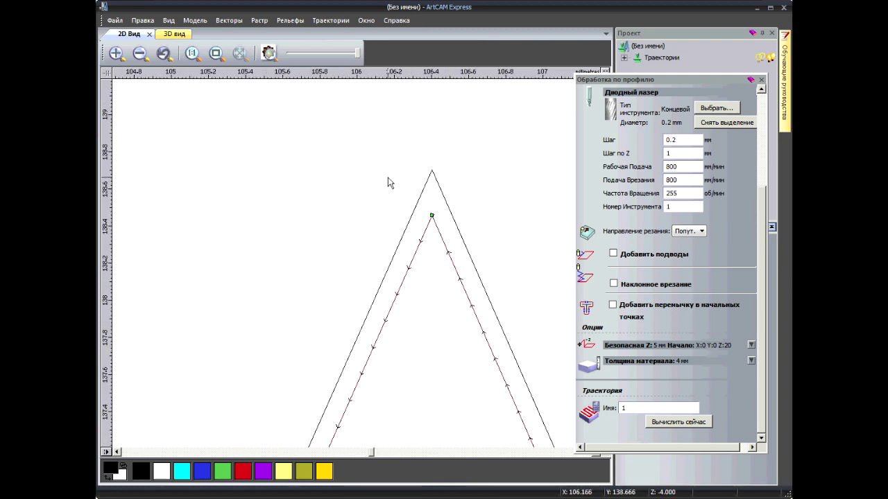
{"action": "scroll", "coordinate": [452, 220], "scroll_direction": "up", "scroll_amount": 4}
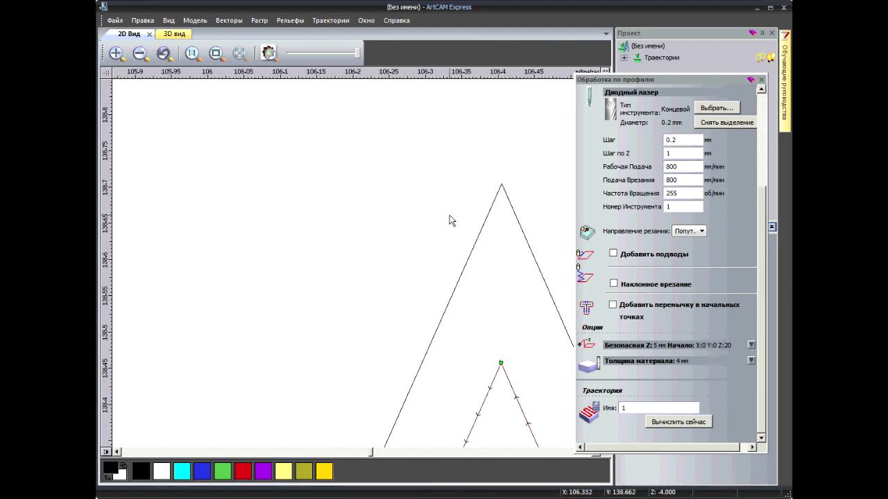
{"action": "scroll", "coordinate": [449, 220], "scroll_direction": "down", "scroll_amount": 10}
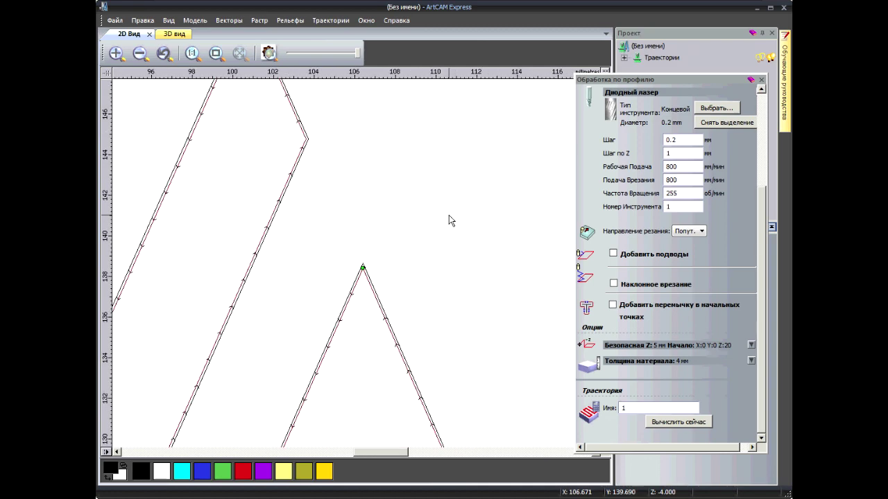
{"action": "scroll", "coordinate": [289, 148], "scroll_direction": "down", "scroll_amount": 3}
{"action": "scroll", "coordinate": [286, 148], "scroll_direction": "up", "scroll_amount": 3}
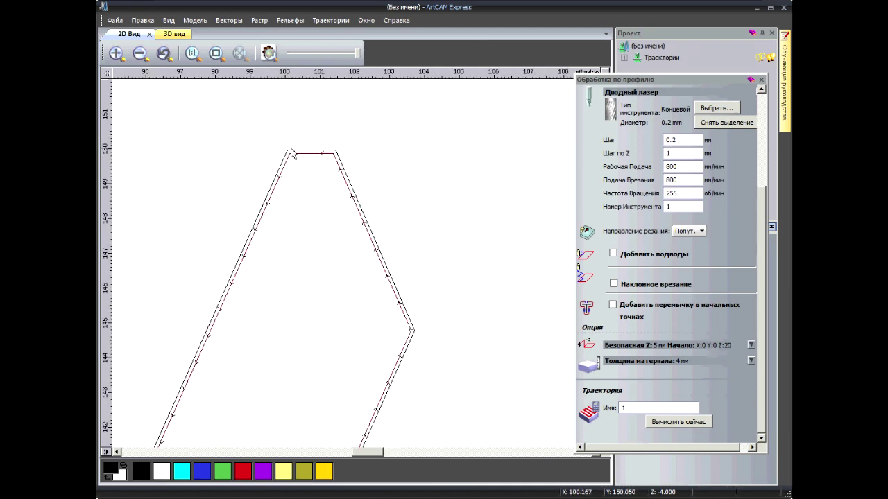
{"action": "scroll", "coordinate": [357, 173], "scroll_direction": "down", "scroll_amount": 5}
{"action": "scroll", "coordinate": [323, 344], "scroll_direction": "up", "scroll_amount": 2}
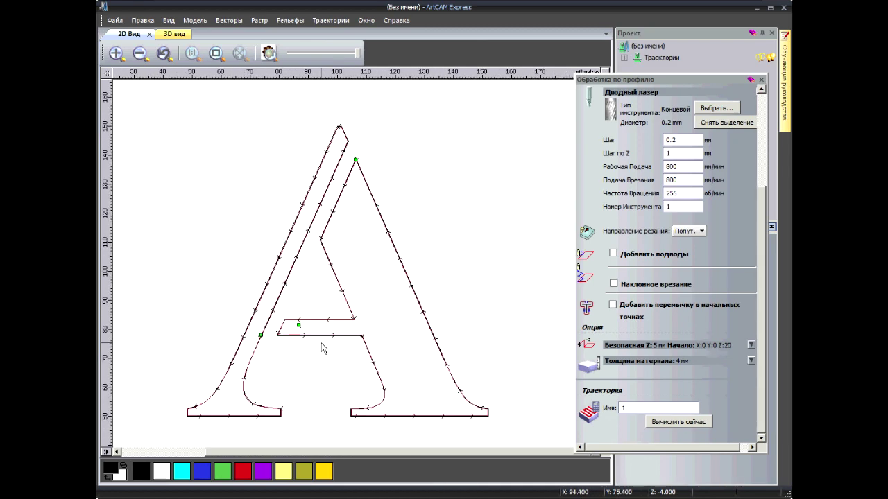
{"action": "scroll", "coordinate": [266, 358], "scroll_direction": "up", "scroll_amount": 3}
{"action": "scroll", "coordinate": [254, 386], "scroll_direction": "down", "scroll_amount": 5}
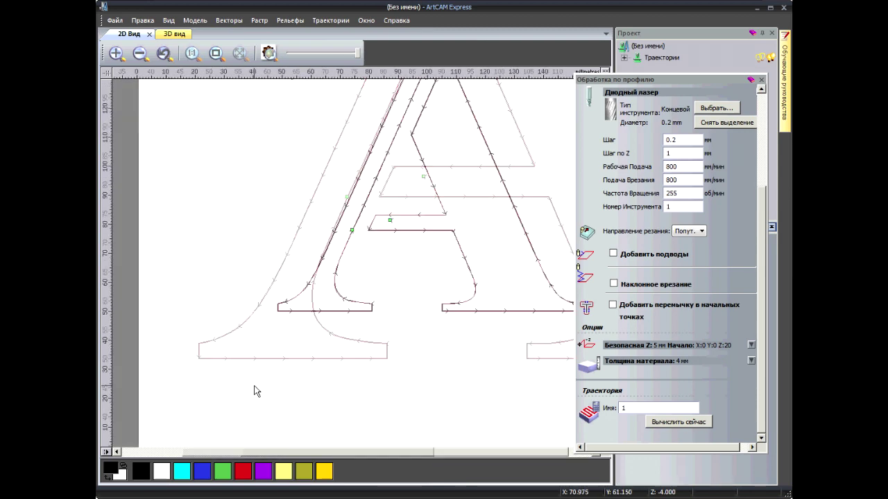
{"action": "scroll", "coordinate": [257, 378], "scroll_direction": "down", "scroll_amount": 2}
{"action": "scroll", "coordinate": [366, 307], "scroll_direction": "up", "scroll_amount": 5}
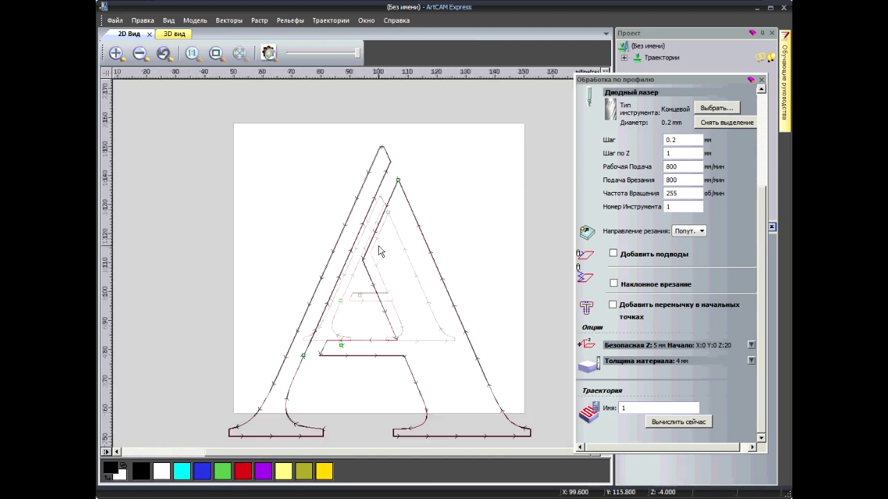
{"action": "scroll", "coordinate": [380, 252], "scroll_direction": "down", "scroll_amount": 2}
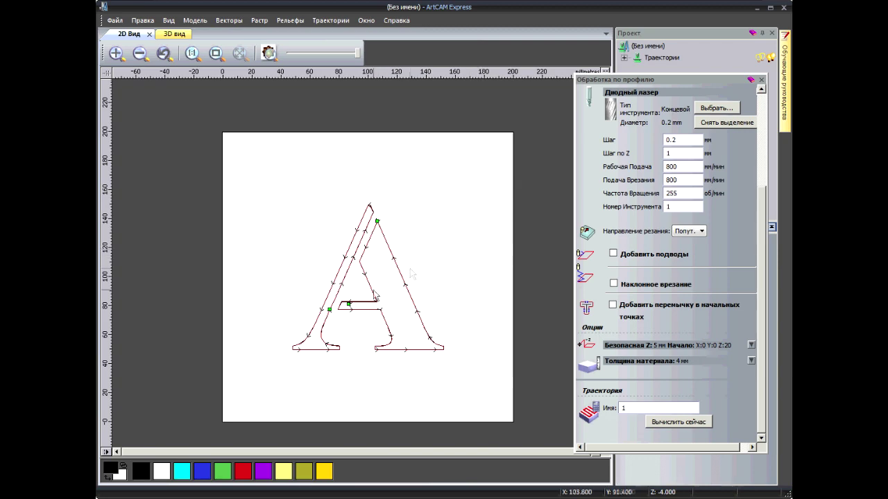
Examine up close the isolated start point and stray segment inside the letter's crossbar
{"action": "scroll", "coordinate": [361, 304], "scroll_direction": "up", "scroll_amount": 6}
{"action": "scroll", "coordinate": [359, 306], "scroll_direction": "down", "scroll_amount": 1}
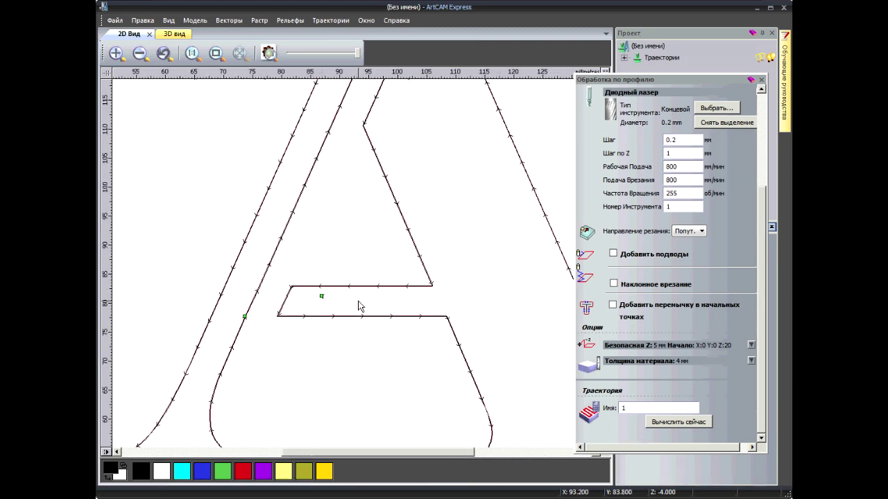
{"action": "scroll", "coordinate": [321, 298], "scroll_direction": "up", "scroll_amount": 1}
{"action": "scroll", "coordinate": [323, 297], "scroll_direction": "up", "scroll_amount": 1}
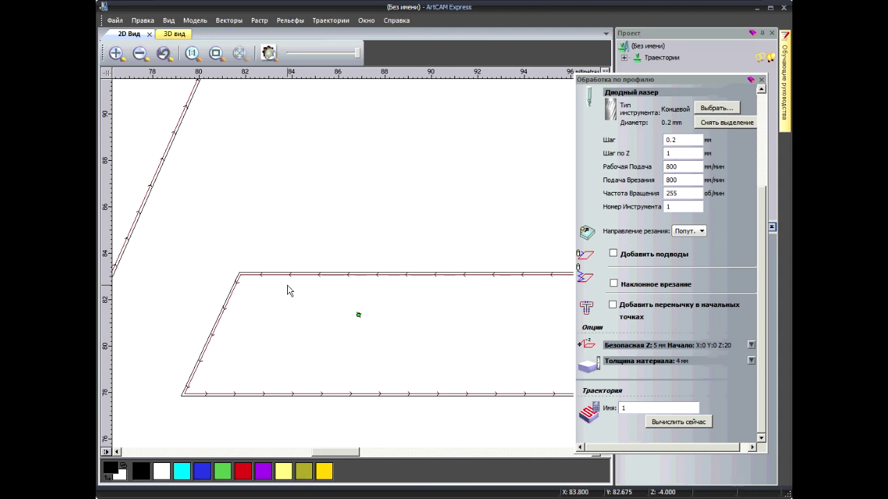
{"action": "scroll", "coordinate": [359, 312], "scroll_direction": "up", "scroll_amount": 4}
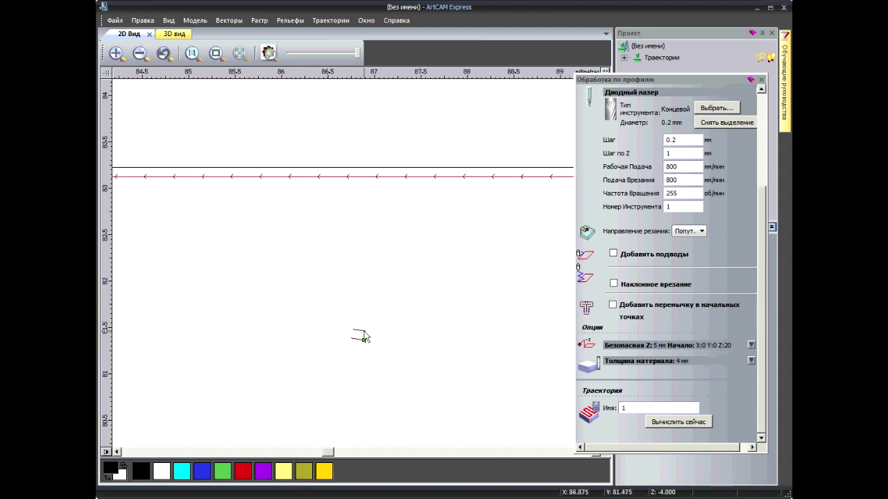
{"action": "scroll", "coordinate": [359, 337], "scroll_direction": "up", "scroll_amount": 1}
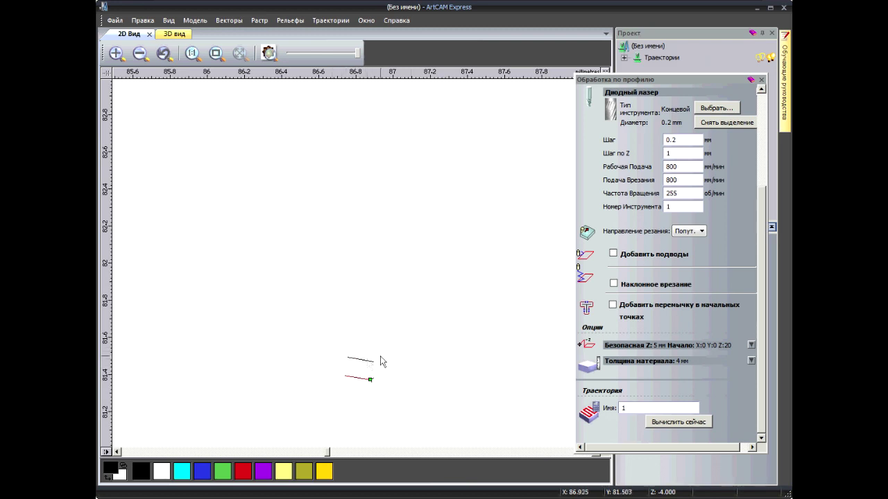
{"action": "scroll", "coordinate": [378, 360], "scroll_direction": "down", "scroll_amount": 4}
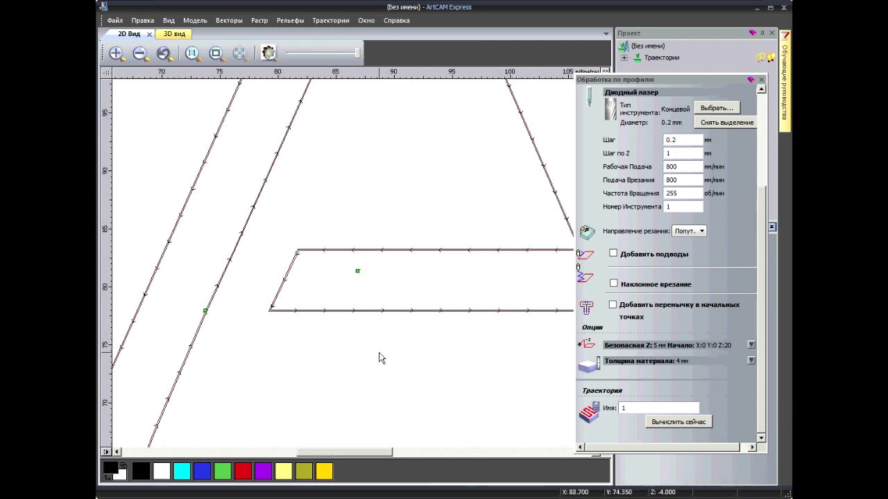
{"action": "scroll", "coordinate": [379, 358], "scroll_direction": "down", "scroll_amount": 2}
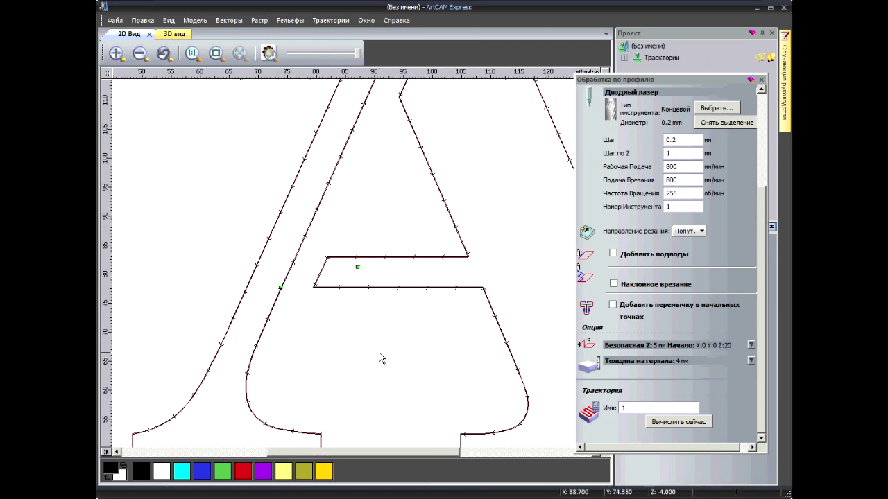
Undo the import of the letter A vectors
{"action": "left_click", "coordinate": [144, 21]}
{"action": "left_click", "coordinate": [154, 36]}
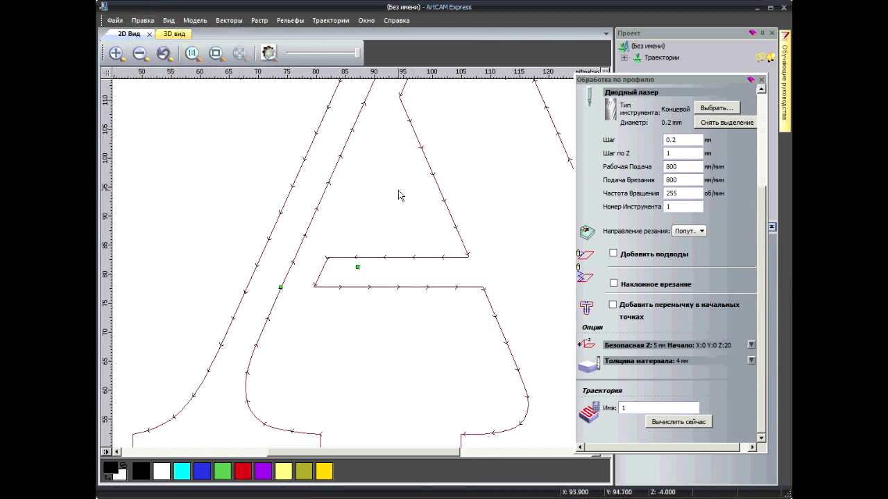
{"action": "scroll", "coordinate": [450, 283], "scroll_direction": "down", "scroll_amount": 3}
{"action": "scroll", "coordinate": [450, 283], "scroll_direction": "up", "scroll_amount": 2}
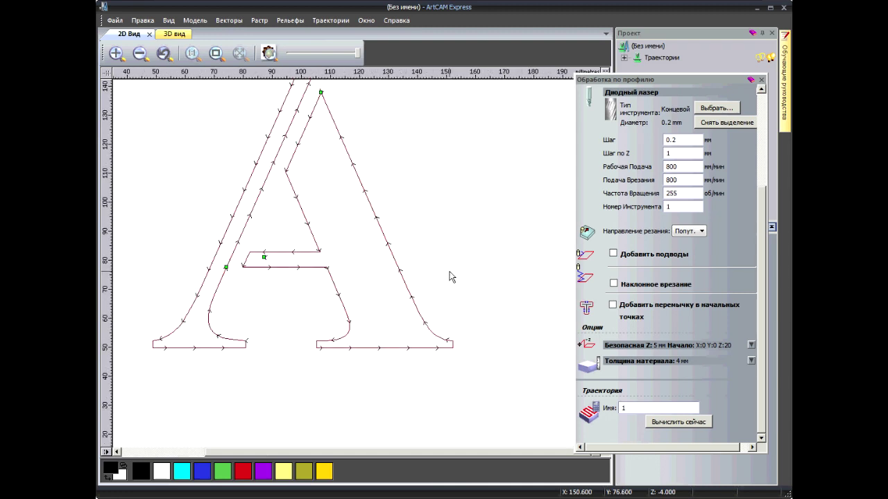
Delete toolpath 1 from the project and confirm its removal
{"action": "left_click", "coordinate": [341, 135]}
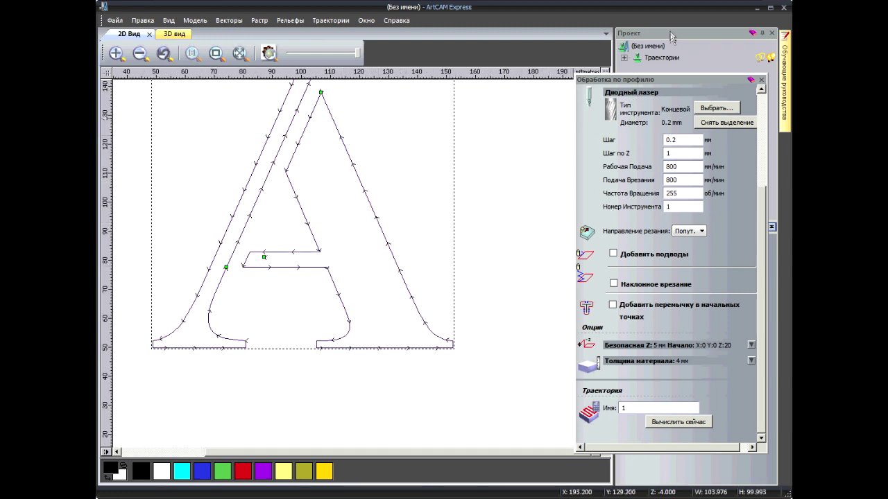
{"action": "left_click_drag", "start_coordinate": [666, 79], "coordinate": [507, 51]}
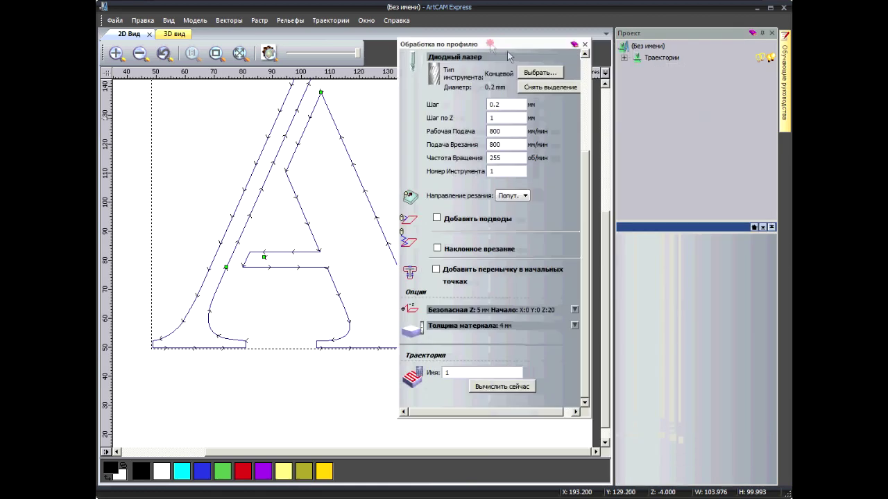
{"action": "left_click", "coordinate": [625, 59]}
{"action": "right_click", "coordinate": [651, 71]}
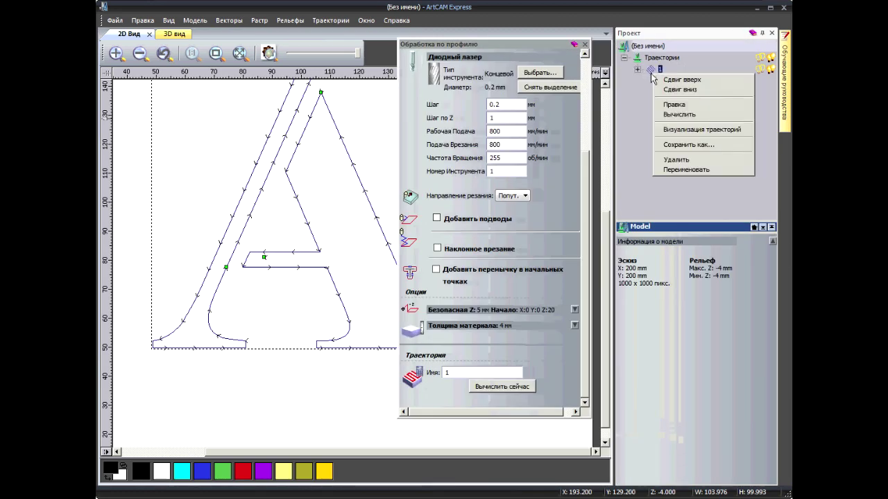
{"action": "left_click", "coordinate": [676, 160]}
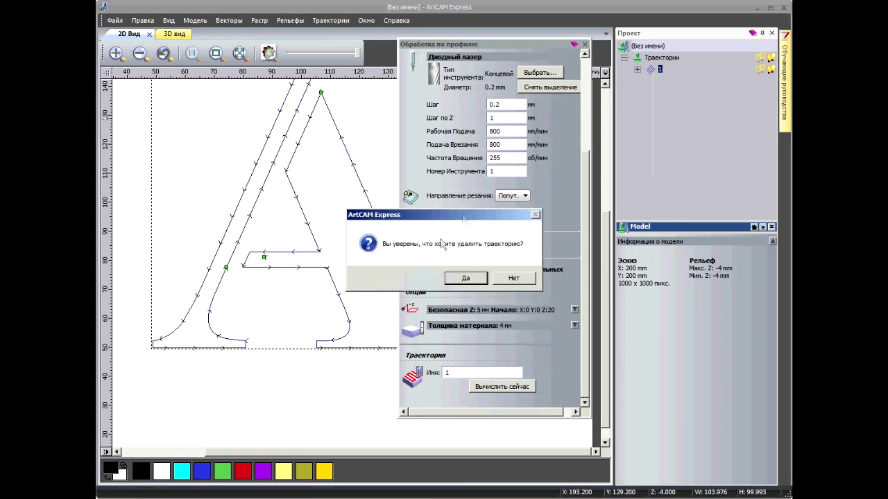
{"action": "left_click", "coordinate": [478, 278]}
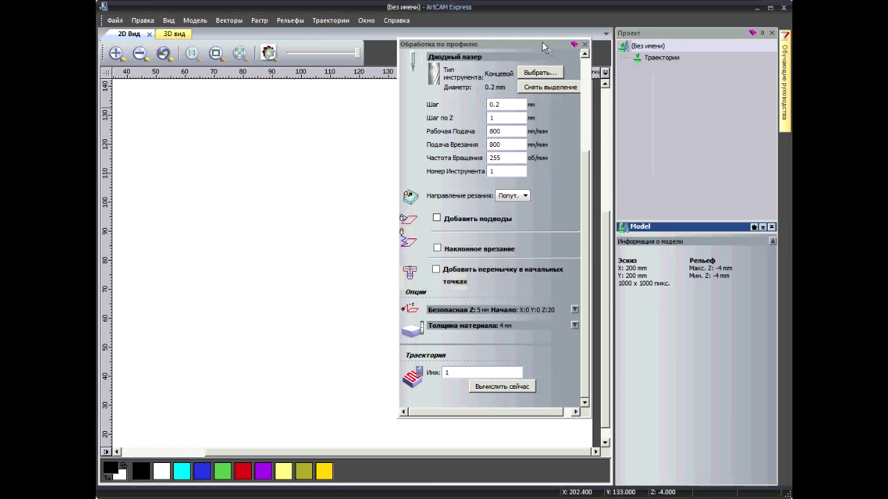
Import the vectors from A.dxf into the model again
{"action": "left_click_drag", "start_coordinate": [546, 47], "coordinate": [639, 65]}
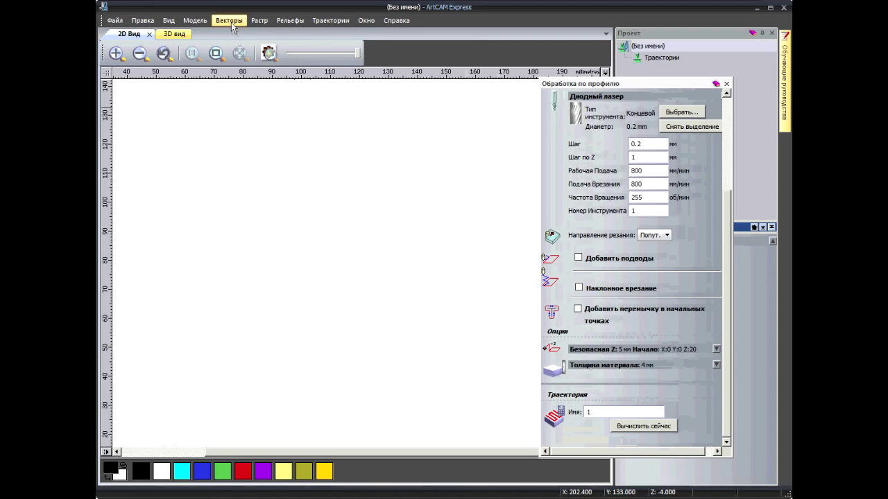
{"action": "left_click", "coordinate": [229, 20]}
{"action": "left_click", "coordinate": [245, 33]}
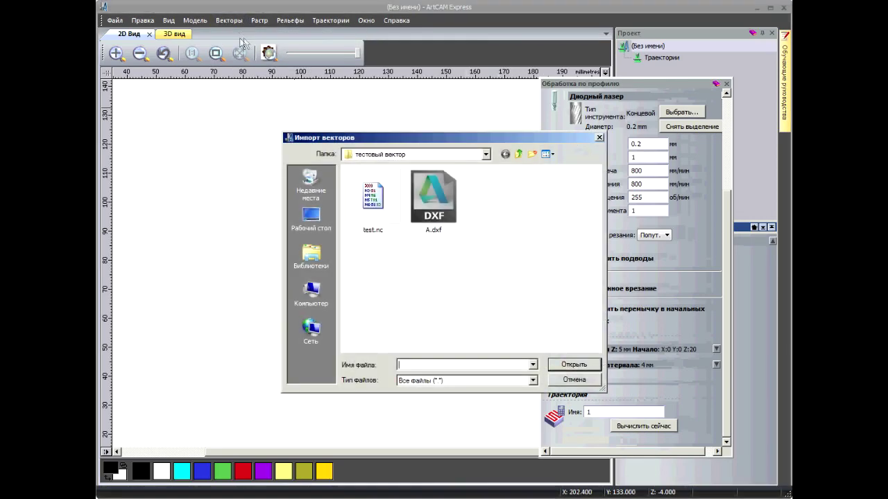
{"action": "double_click", "coordinate": [430, 198]}
{"action": "left_click", "coordinate": [409, 323]}
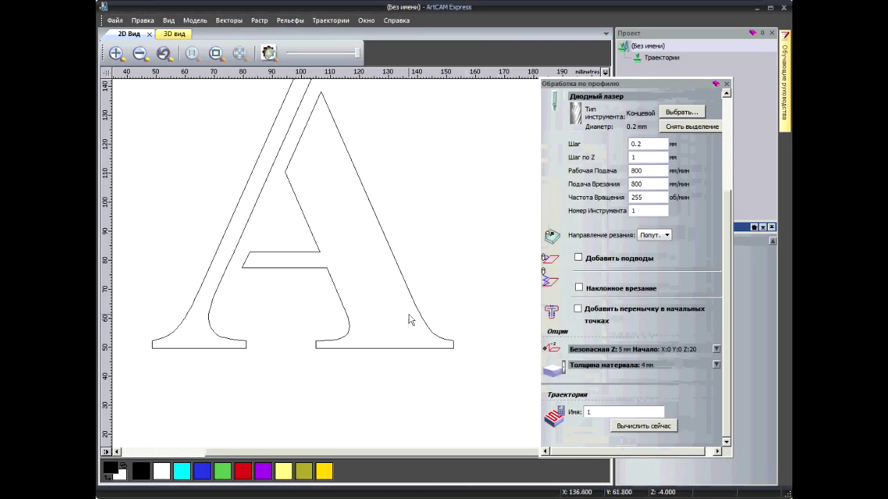
Delete the tiny stray vector inside the letter's crossbar, leaving the two letter outlines out of the selection
{"action": "scroll", "coordinate": [313, 197], "scroll_direction": "up", "scroll_amount": 3}
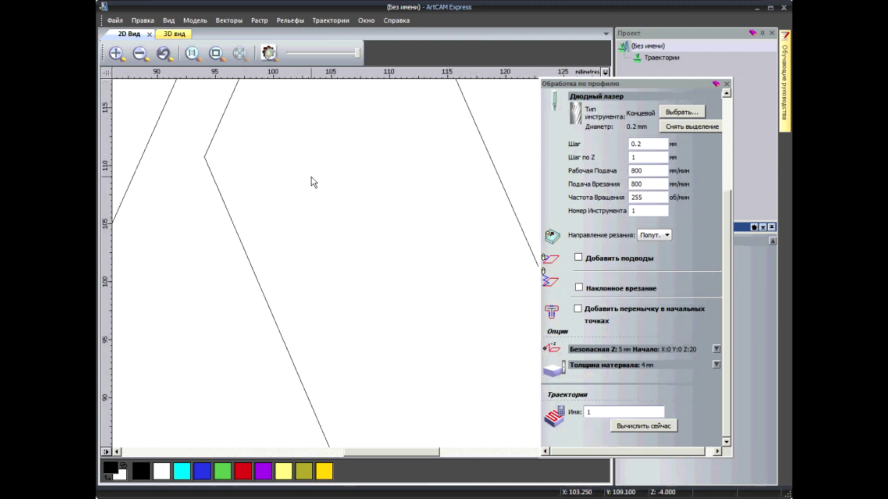
{"action": "scroll", "coordinate": [311, 182], "scroll_direction": "down", "scroll_amount": 3}
{"action": "scroll", "coordinate": [310, 179], "scroll_direction": "down", "scroll_amount": 4}
{"action": "left_click_drag", "start_coordinate": [297, 211], "coordinate": [450, 337]}
{"action": "scroll", "coordinate": [341, 262], "scroll_direction": "up", "scroll_amount": 4}
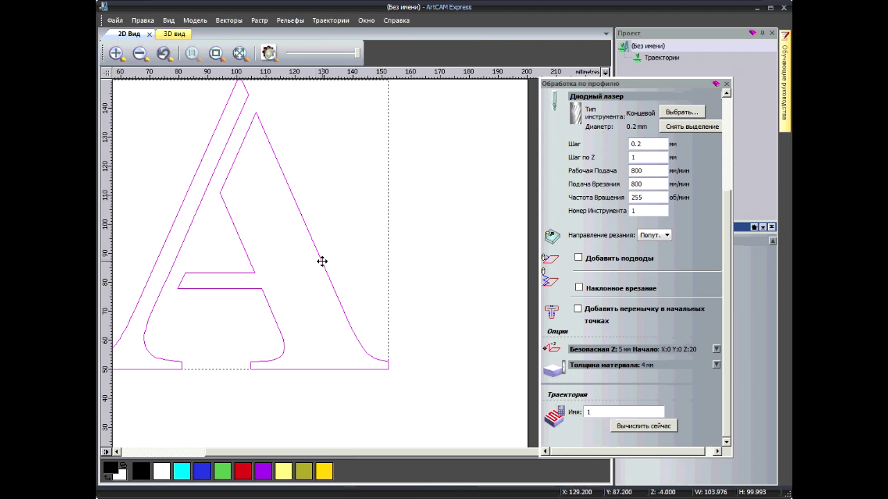
{"action": "left_click", "coordinate": [285, 350], "text": "shift"}
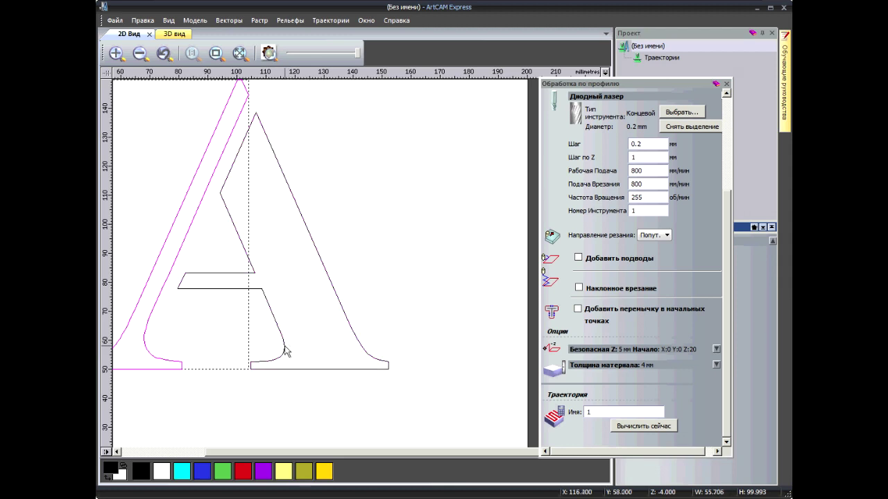
{"action": "left_click", "coordinate": [161, 296], "text": "shift"}
{"action": "scroll", "coordinate": [198, 279], "scroll_direction": "up", "scroll_amount": 6}
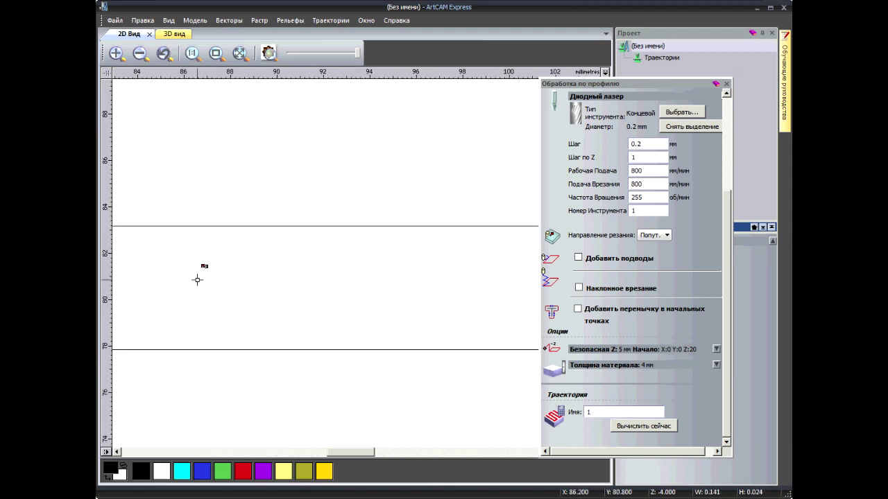
{"action": "left_click_drag", "start_coordinate": [194, 236], "coordinate": [330, 324]}
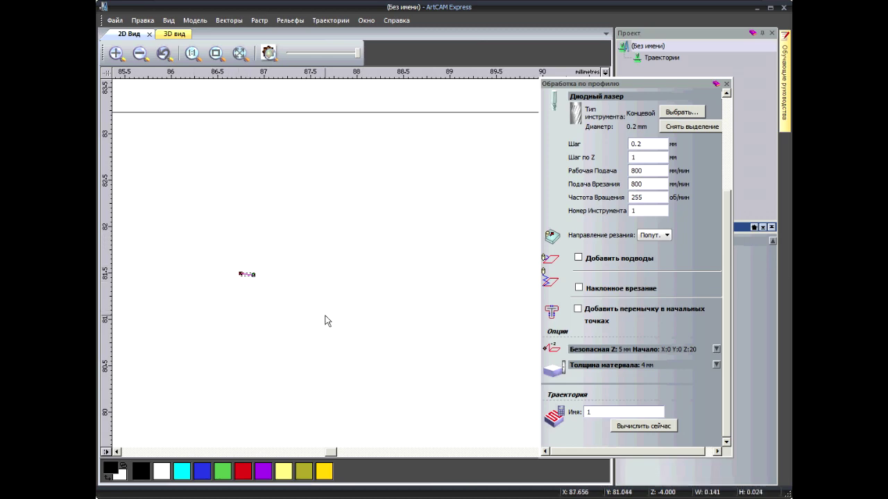
{"action": "key", "text": "Delete"}
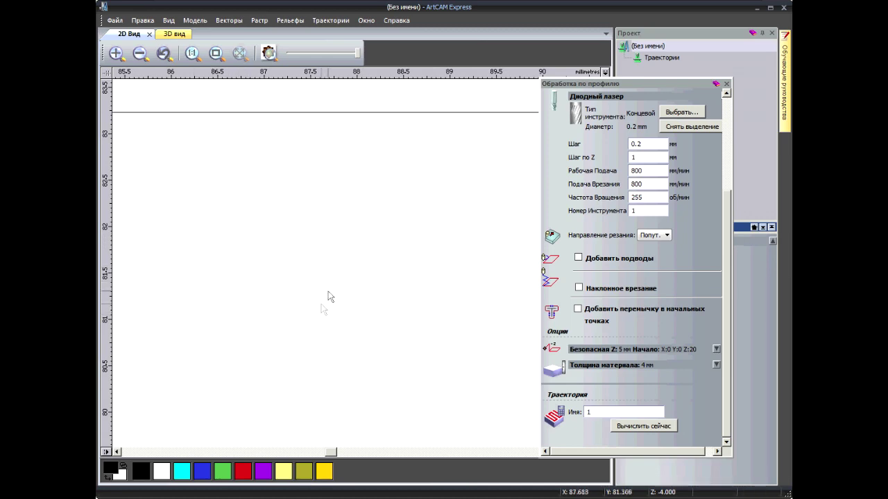
Select both outlines of the letter A and calculate profile toolpath 1 with the diode laser tool
{"action": "scroll", "coordinate": [384, 271], "scroll_direction": "down", "scroll_amount": 7}
{"action": "left_click_drag", "start_coordinate": [280, 141], "coordinate": [510, 341]}
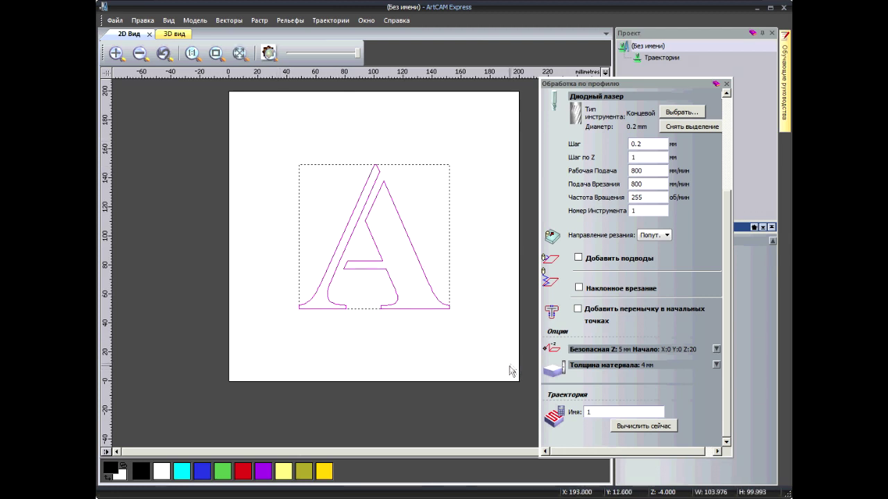
{"action": "left_click", "coordinate": [629, 428]}
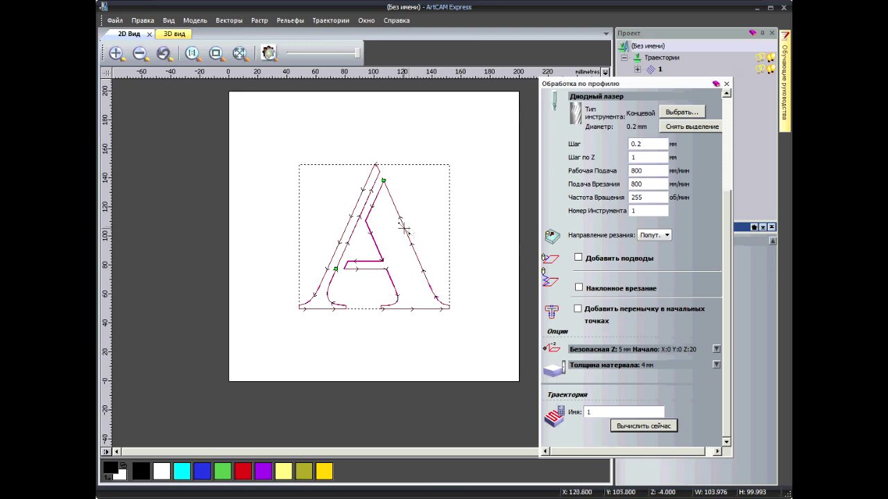
Examine the calculated toolpath along the letter's outlines, including its start points and direction arrows
{"action": "scroll", "coordinate": [381, 231], "scroll_direction": "up", "scroll_amount": 5}
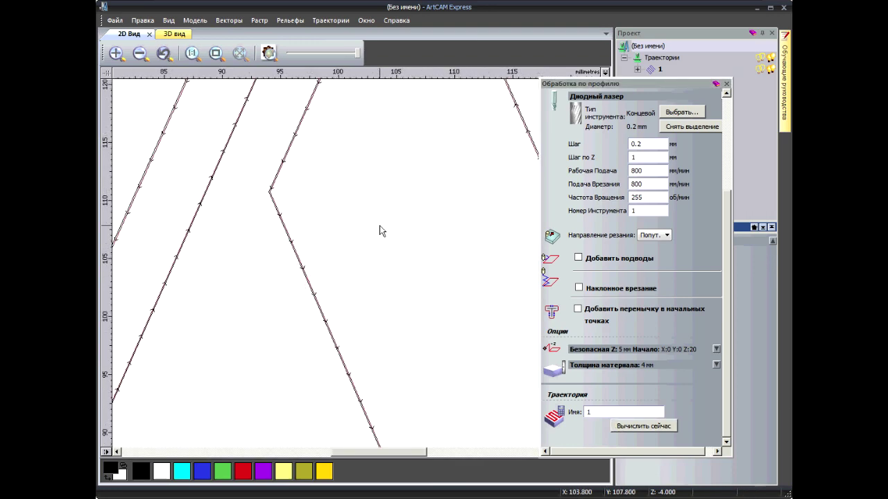
{"action": "scroll", "coordinate": [285, 221], "scroll_direction": "up", "scroll_amount": 3}
{"action": "scroll", "coordinate": [283, 220], "scroll_direction": "down", "scroll_amount": 8}
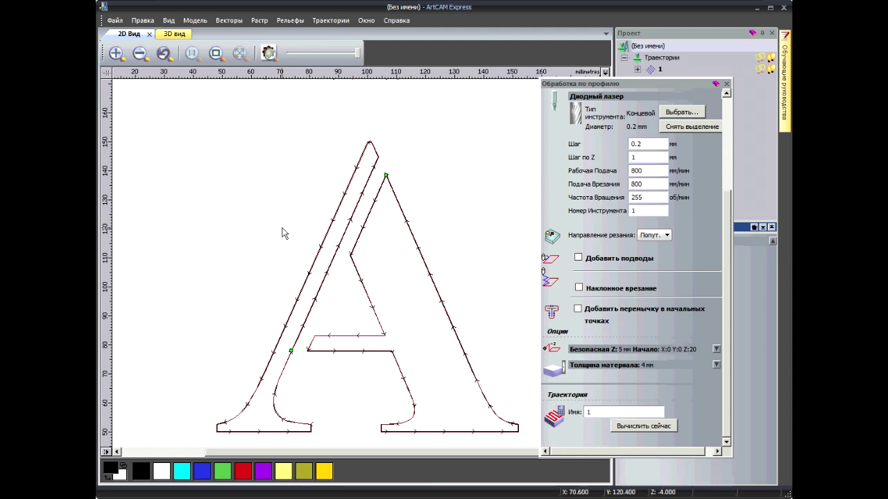
{"action": "scroll", "coordinate": [370, 252], "scroll_direction": "up", "scroll_amount": 2}
{"action": "scroll", "coordinate": [368, 253], "scroll_direction": "down", "scroll_amount": 4}
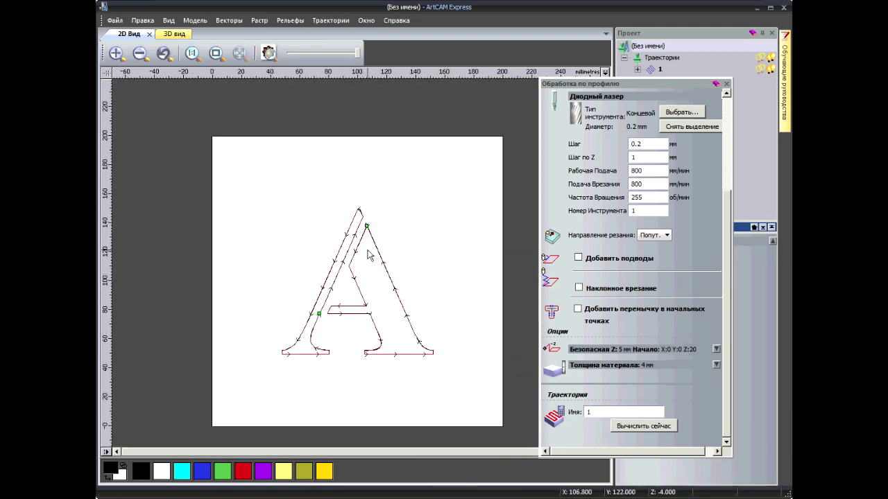
{"action": "scroll", "coordinate": [369, 255], "scroll_direction": "up", "scroll_amount": 2}
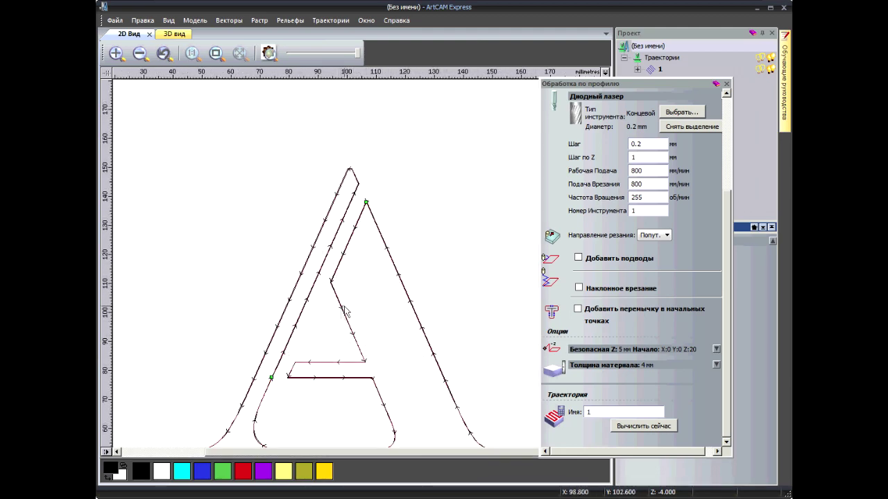
{"action": "scroll", "coordinate": [368, 317], "scroll_direction": "down", "scroll_amount": 2}
{"action": "scroll", "coordinate": [333, 278], "scroll_direction": "up", "scroll_amount": 2}
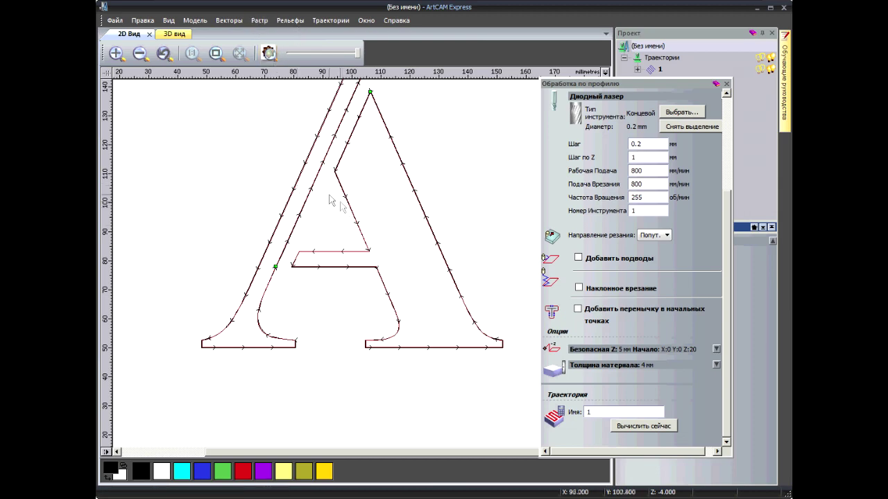
Look up the toolpath display options for cutting direction and inspect the direction arrows on the letter
{"action": "left_click_drag", "start_coordinate": [622, 92], "coordinate": [654, 107]}
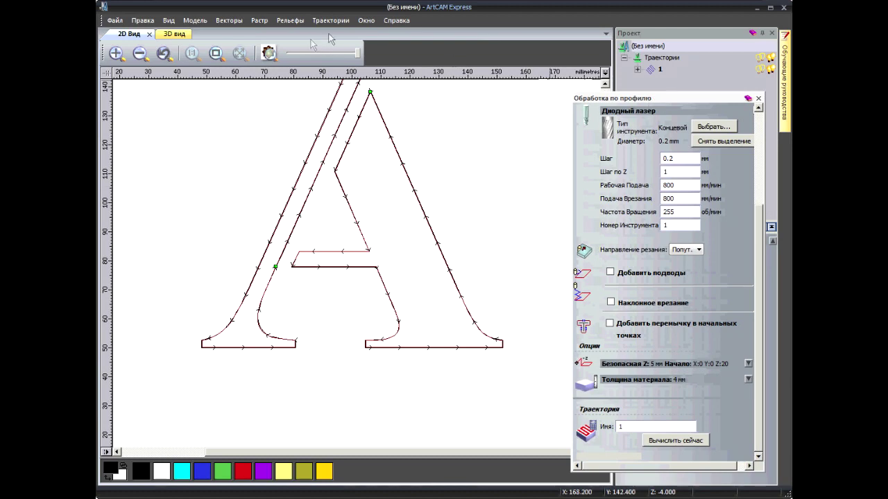
{"action": "left_click", "coordinate": [365, 21]}
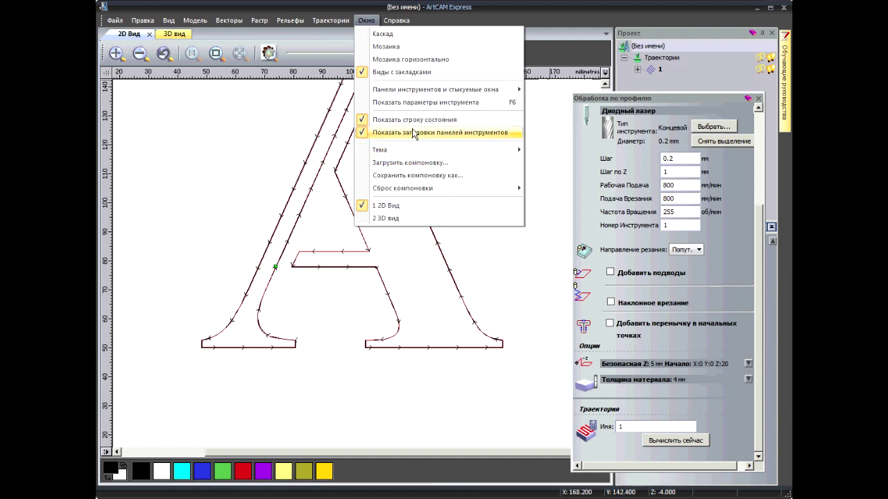
{"action": "mouse_move", "coordinate": [171, 21]}
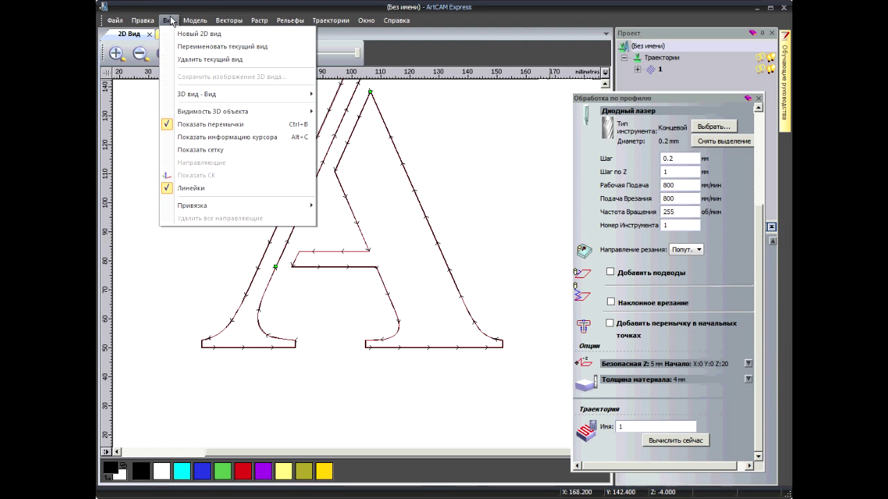
{"action": "left_click", "coordinate": [171, 21]}
{"action": "left_click", "coordinate": [326, 24]}
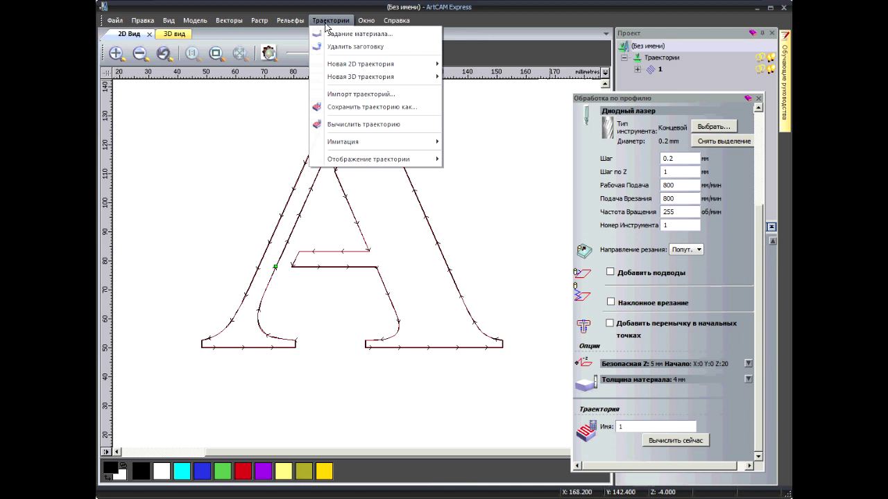
{"action": "mouse_move", "coordinate": [385, 161]}
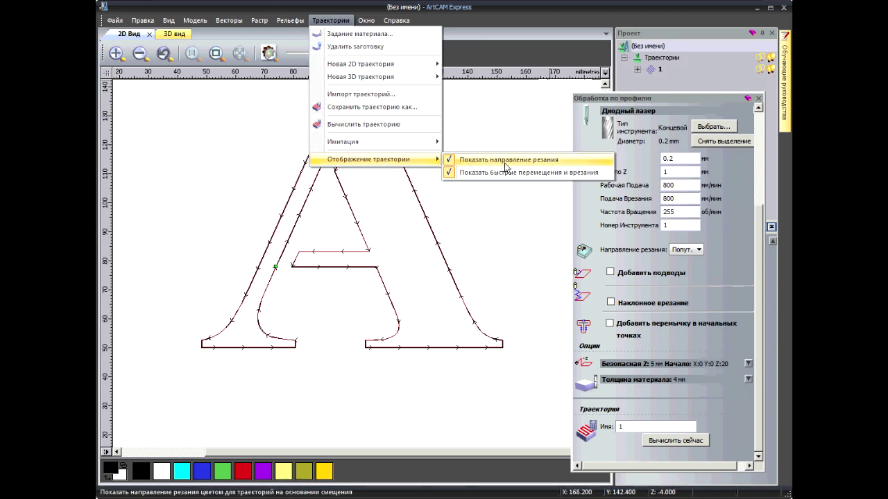
{"action": "left_click", "coordinate": [505, 233]}
{"action": "scroll", "coordinate": [354, 190], "scroll_direction": "up", "scroll_amount": 3}
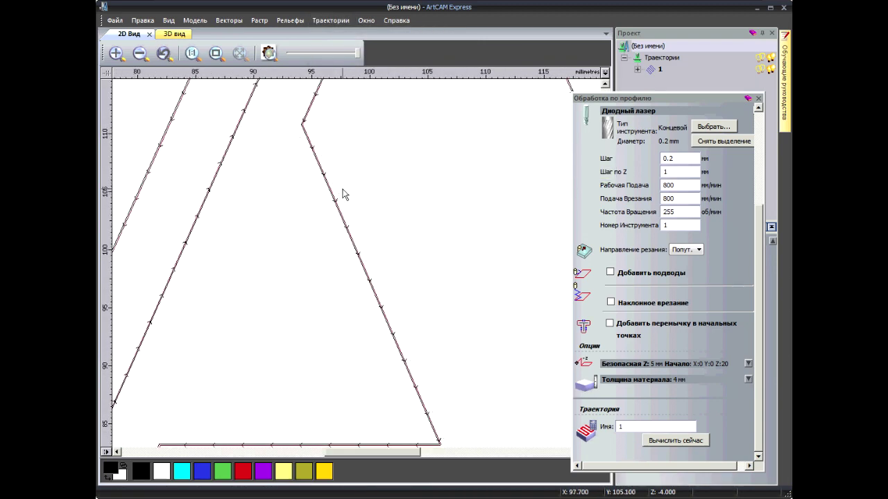
{"action": "scroll", "coordinate": [343, 208], "scroll_direction": "down", "scroll_amount": 3}
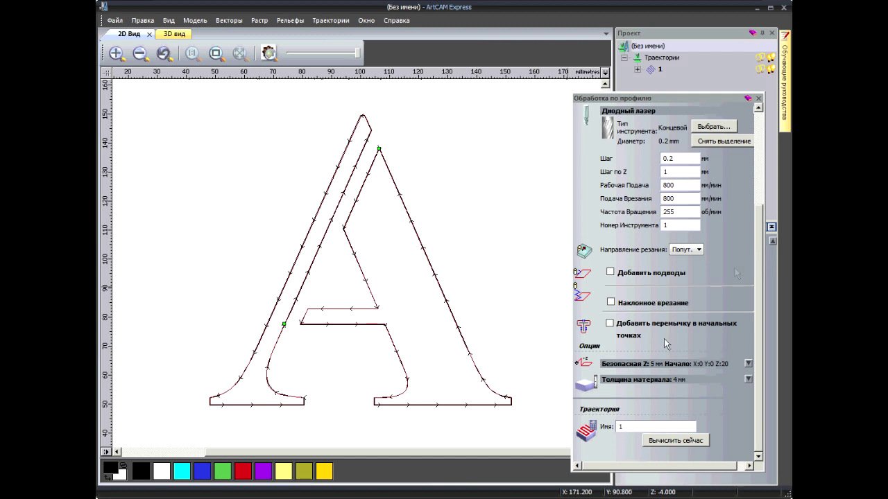
Save the Диодный лазер toolpath as test7 in MicroNC_Laser (*.nc) format to D:\тестовый вектор\, replacing the existing file, and close the profile settings
{"action": "left_click", "coordinate": [341, 23]}
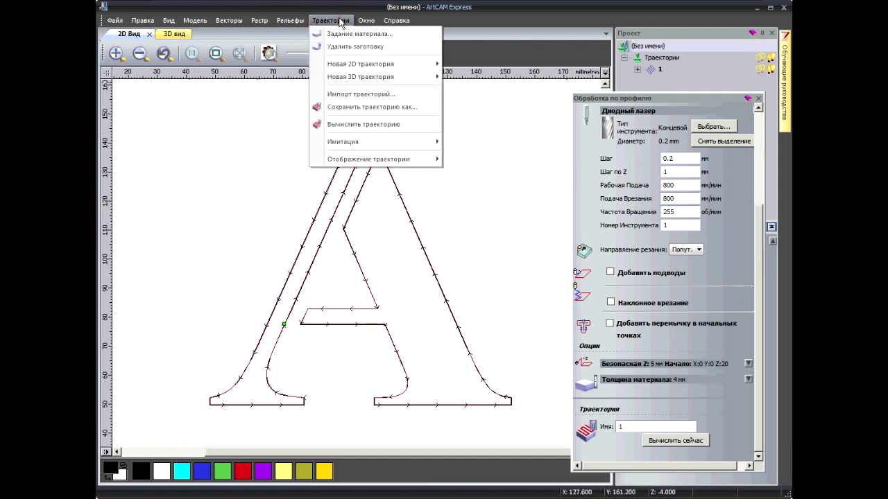
{"action": "left_click", "coordinate": [388, 108]}
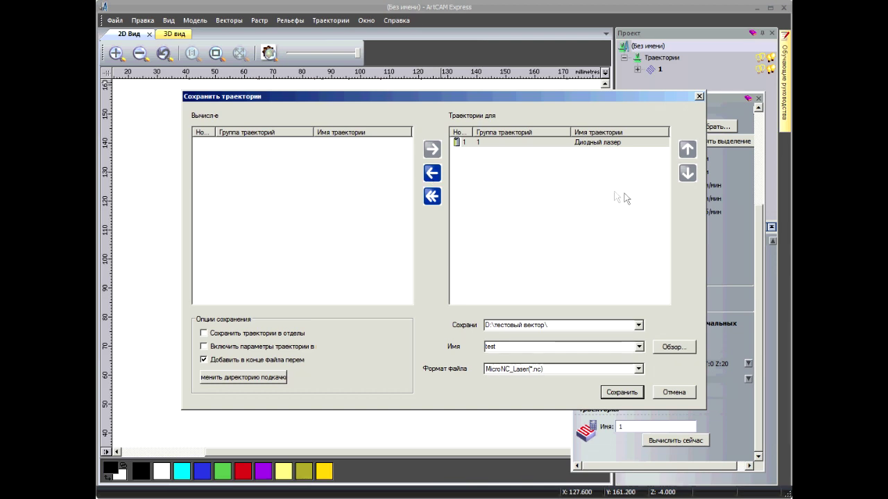
{"action": "left_click", "coordinate": [431, 173]}
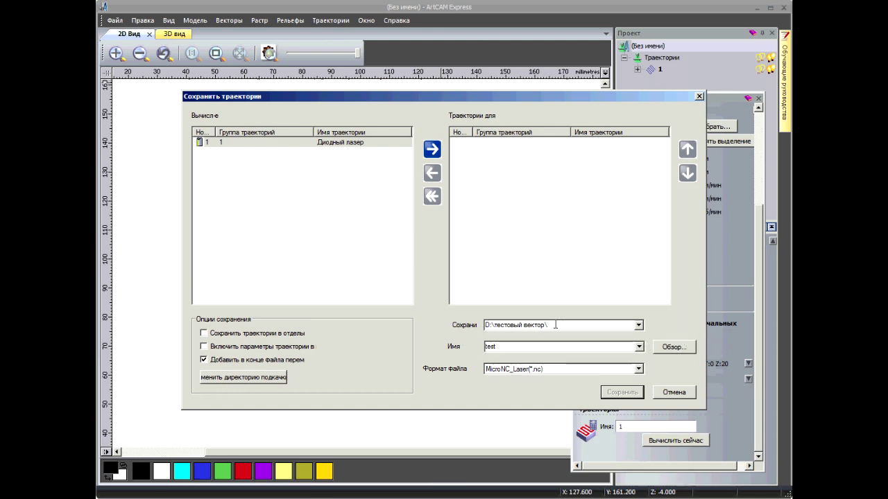
{"action": "double_click", "coordinate": [502, 346]}
{"action": "left_click", "coordinate": [521, 347]}
{"action": "type", "text": "7"}
{"action": "left_click", "coordinate": [430, 152]}
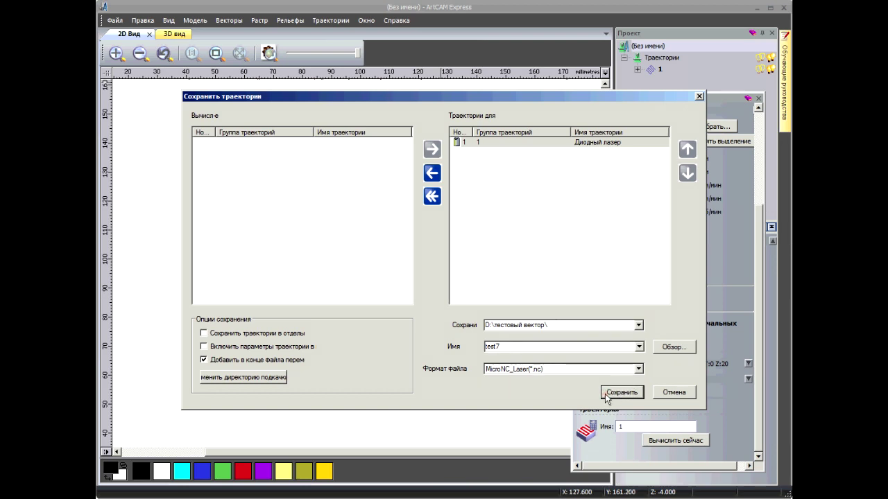
{"action": "left_click", "coordinate": [628, 392]}
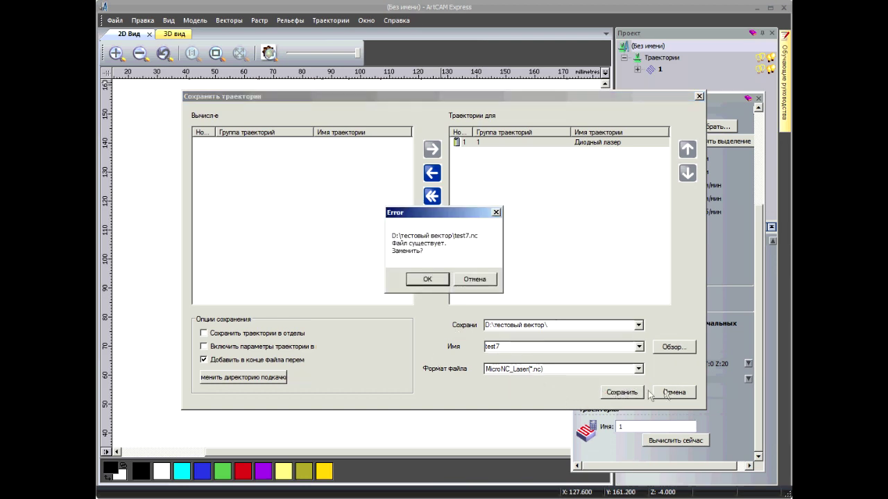
{"action": "left_click", "coordinate": [428, 278]}
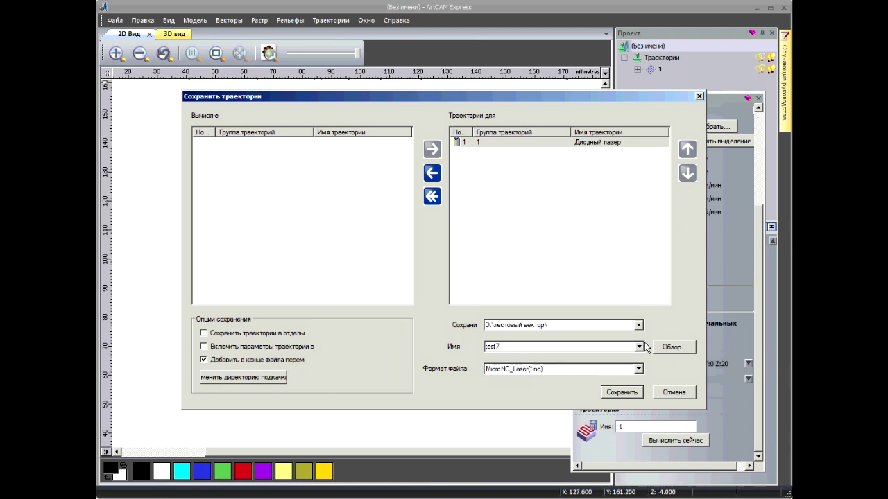
{"action": "left_click", "coordinate": [660, 394]}
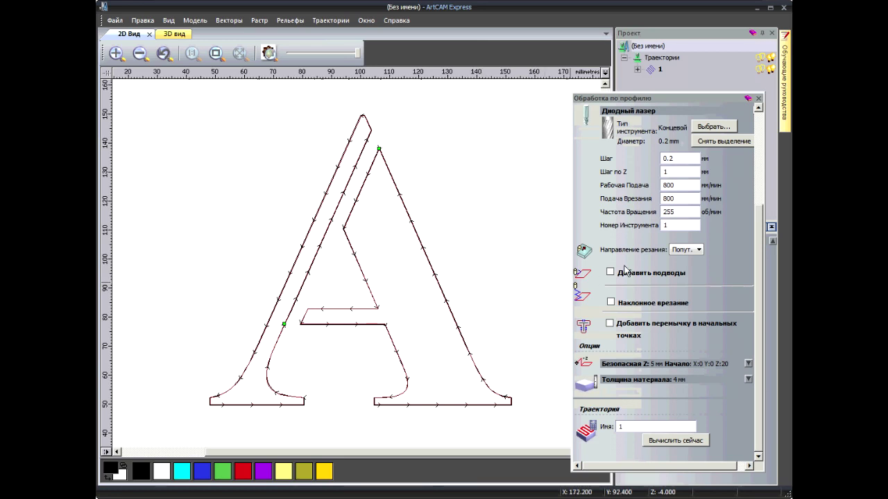
{"action": "left_click", "coordinate": [757, 100]}
Delete toolpath group 1 containing the Диодный лазер toolpath from the project
{"action": "scroll", "coordinate": [412, 232], "scroll_direction": "down", "scroll_amount": 2}
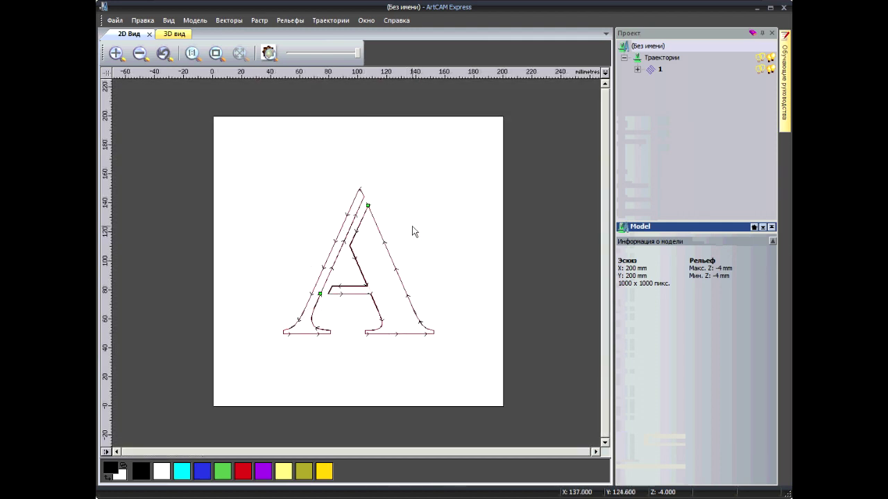
{"action": "scroll", "coordinate": [382, 257], "scroll_direction": "up", "scroll_amount": 2}
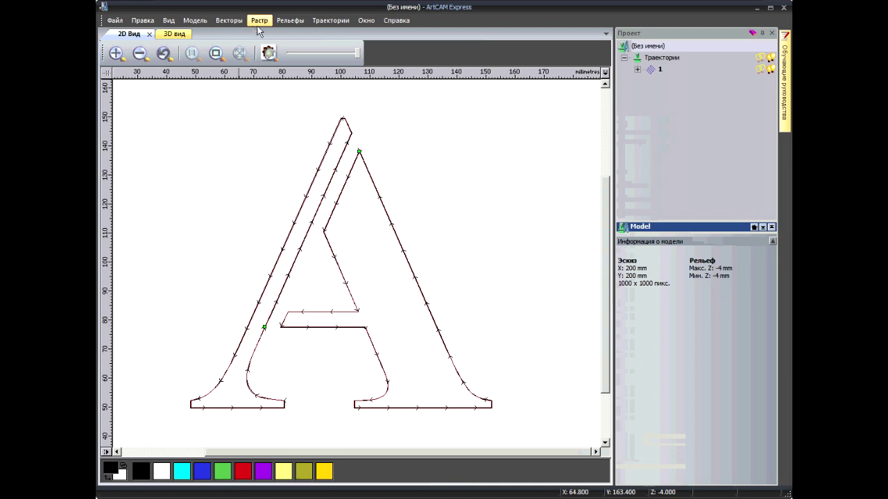
{"action": "left_click", "coordinate": [344, 182]}
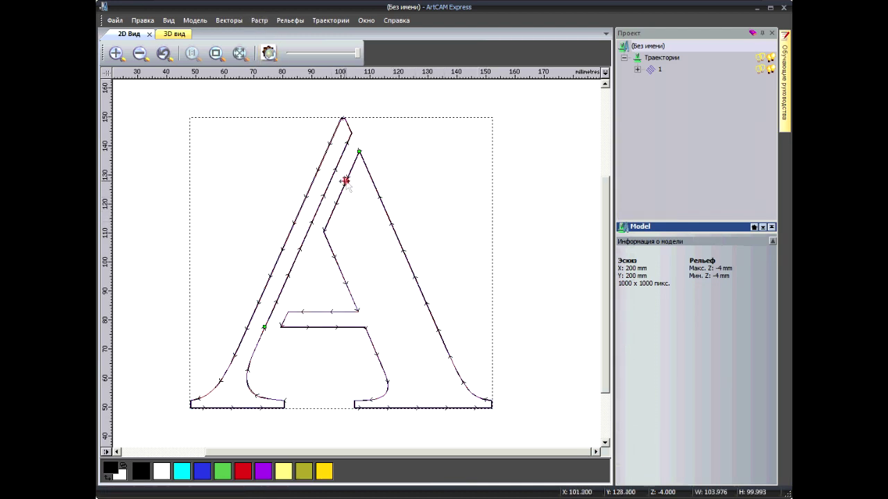
{"action": "left_click", "coordinate": [638, 69]}
{"action": "right_click", "coordinate": [677, 82]}
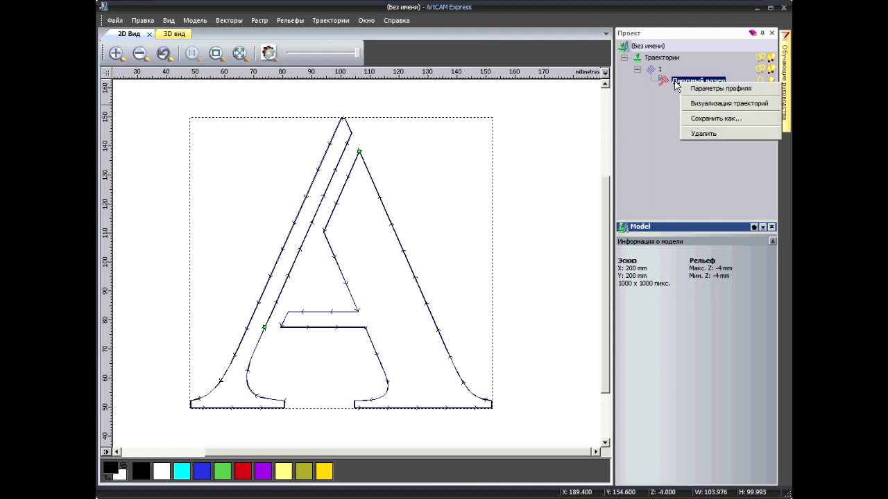
{"action": "right_click", "coordinate": [652, 69]}
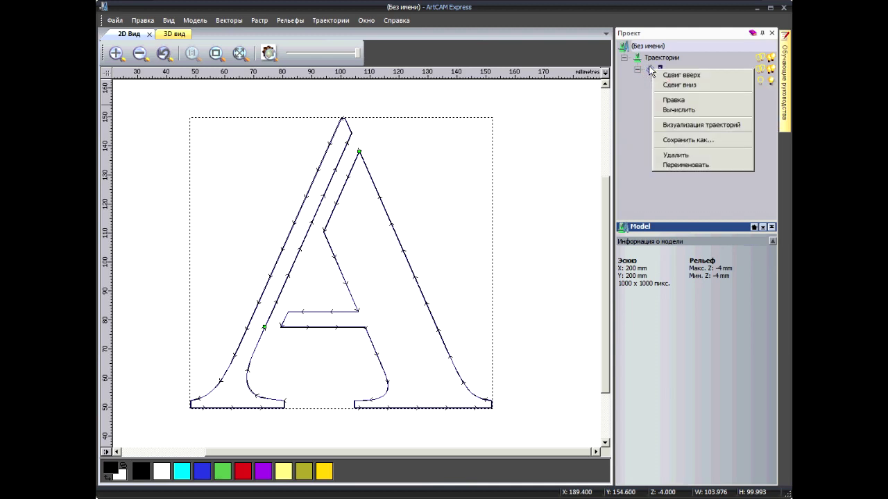
{"action": "left_click", "coordinate": [676, 155]}
{"action": "left_click", "coordinate": [480, 278]}
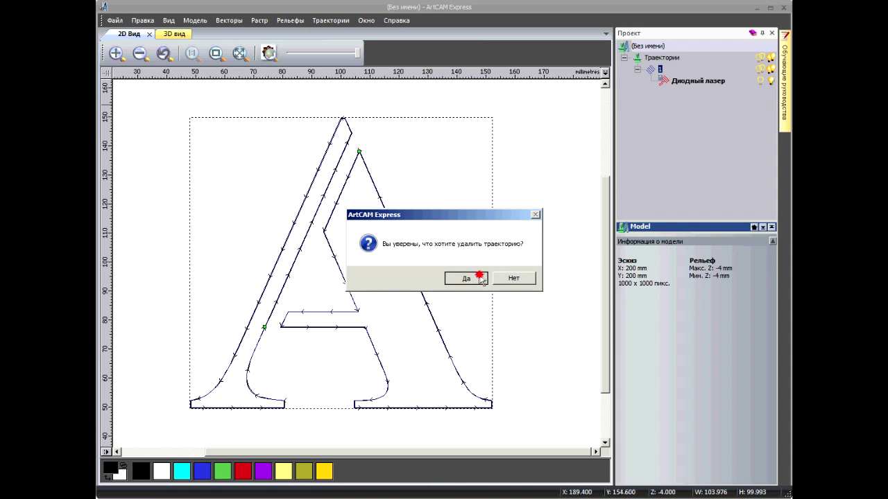
Start a new 2D profile toolpath for the letter's thick stroke and crossbar outline, machining inside the selected vector
{"action": "left_click", "coordinate": [333, 256]}
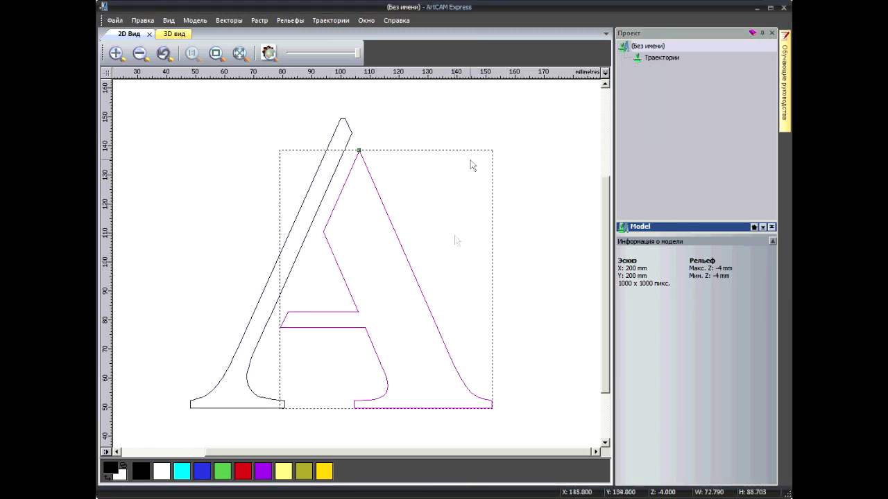
{"action": "left_click", "coordinate": [328, 21]}
{"action": "mouse_move", "coordinate": [375, 64]}
{"action": "left_click", "coordinate": [478, 63]}
{"action": "left_click", "coordinate": [656, 132]}
{"action": "left_click", "coordinate": [652, 156]}
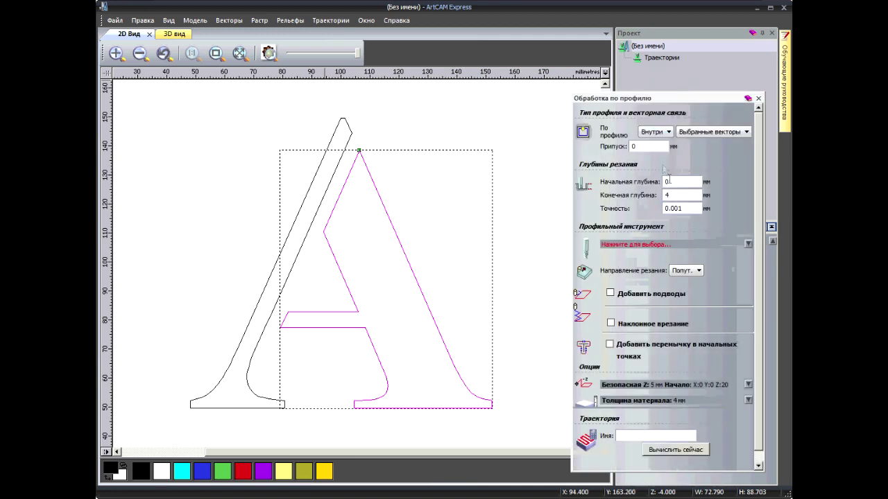
Assign the Диодный лазер tool to the thick stroke and crossbar profile, name the toolpath 1, and calculate it
{"action": "left_click", "coordinate": [652, 243]}
{"action": "left_click", "coordinate": [332, 248]}
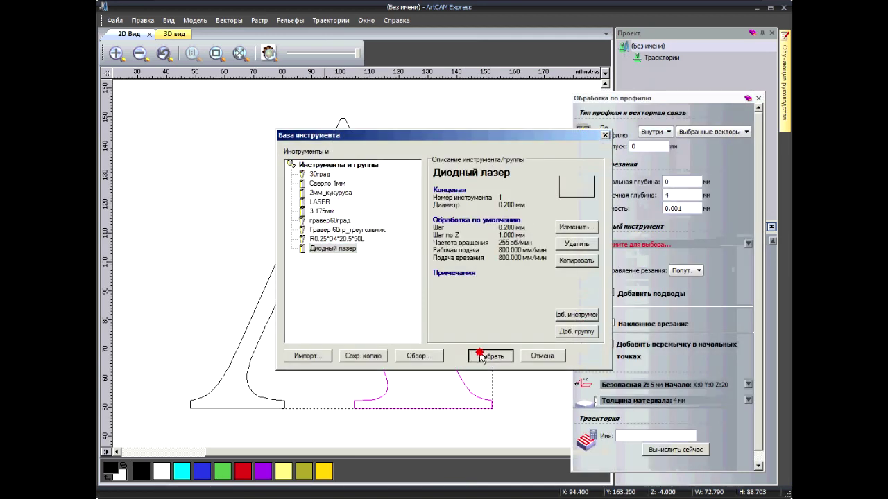
{"action": "left_click", "coordinate": [481, 357]}
{"action": "left_click", "coordinate": [630, 435]}
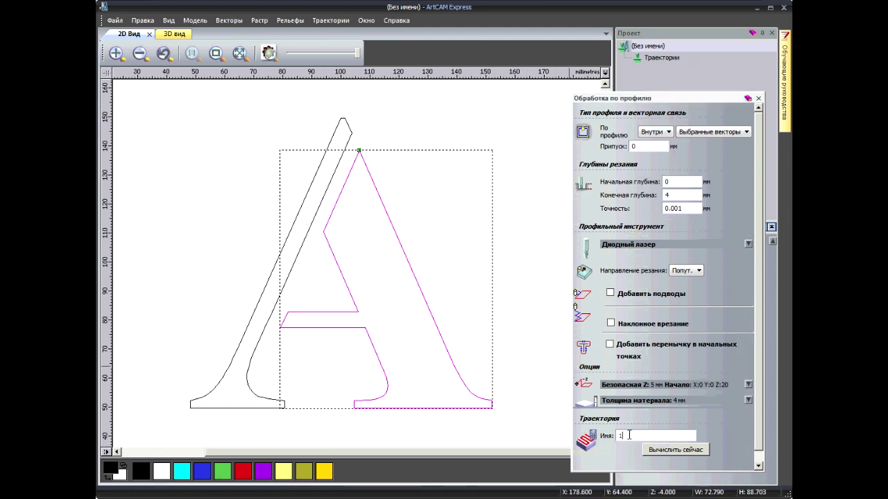
{"action": "left_click", "coordinate": [657, 450]}
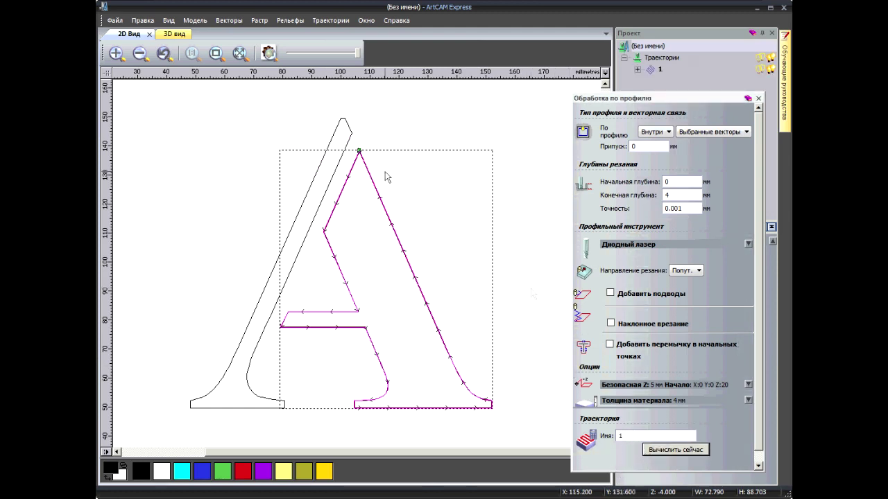
Select the letter's thin diagonal stroke outline and calculate an inside profile toolpath named 2 for it with the same tool
{"action": "left_click", "coordinate": [334, 136]}
{"action": "double_click", "coordinate": [624, 436]}
{"action": "type", "text": "2"}
{"action": "left_click", "coordinate": [675, 449]}
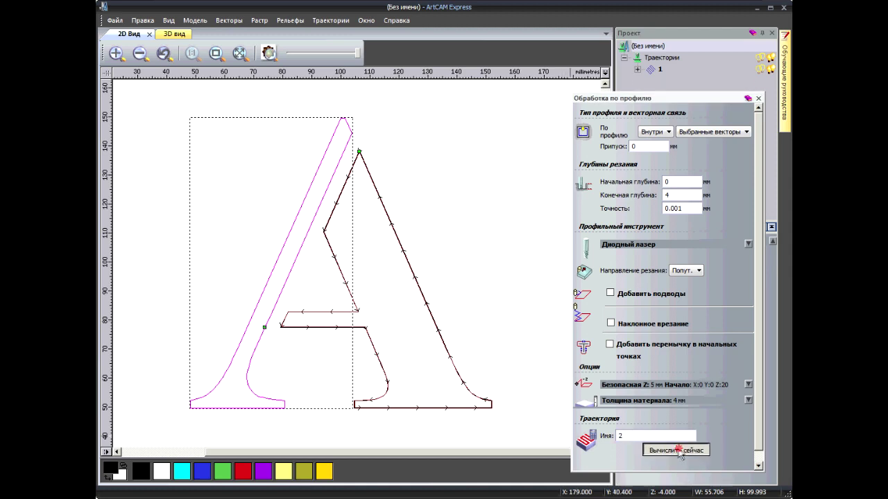
{"action": "left_click", "coordinate": [472, 258]}
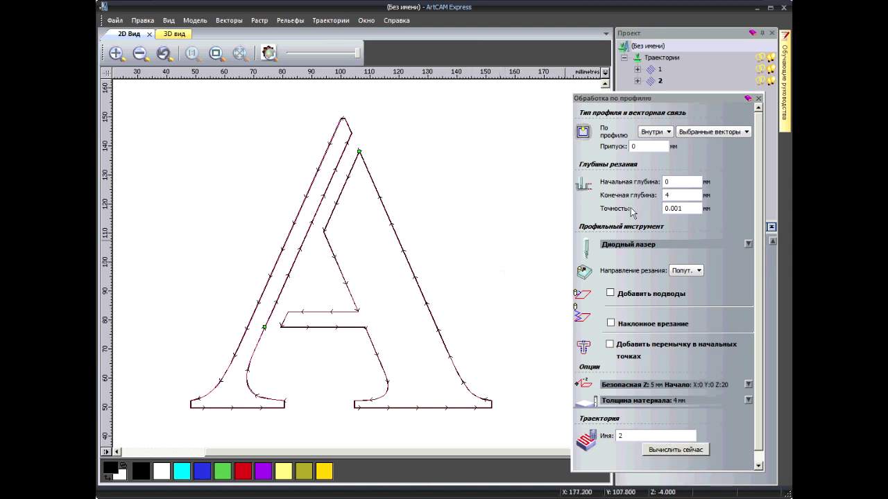
Open the toolpath saving settings and select toolpath group 1 among the toolpaths to save
{"action": "left_click", "coordinate": [330, 21]}
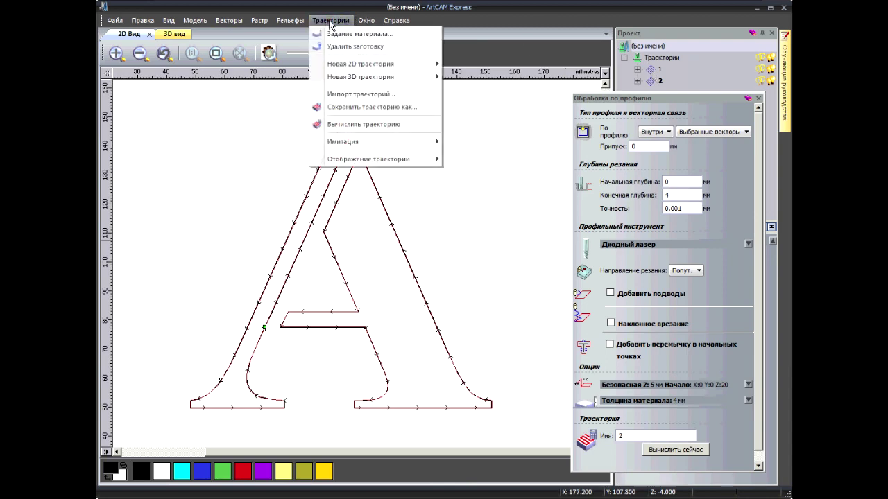
{"action": "left_click", "coordinate": [392, 110]}
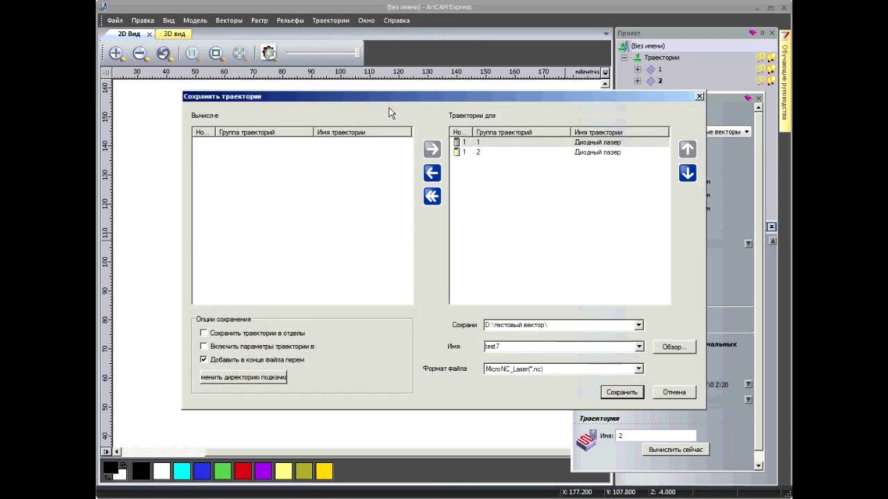
{"action": "left_click", "coordinate": [479, 142]}
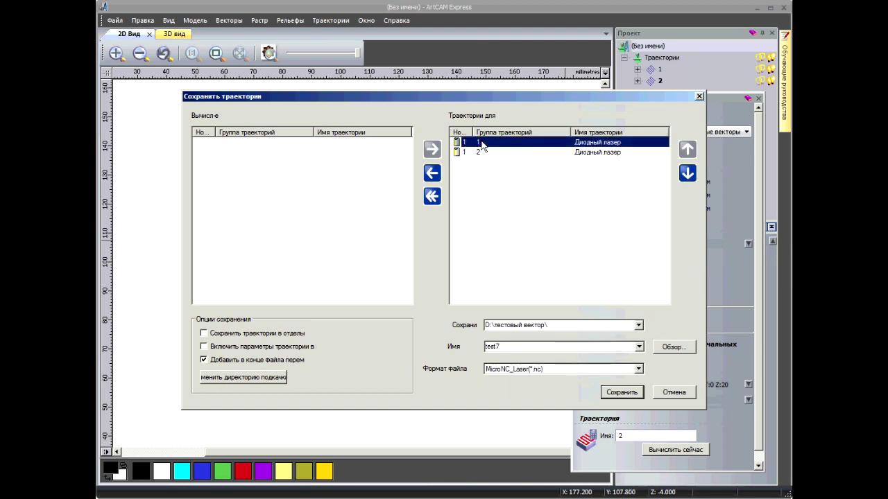
Move toolpath group 2 ahead of group 1 in the save order, then return group 1 to first place
{"action": "left_click", "coordinate": [479, 153]}
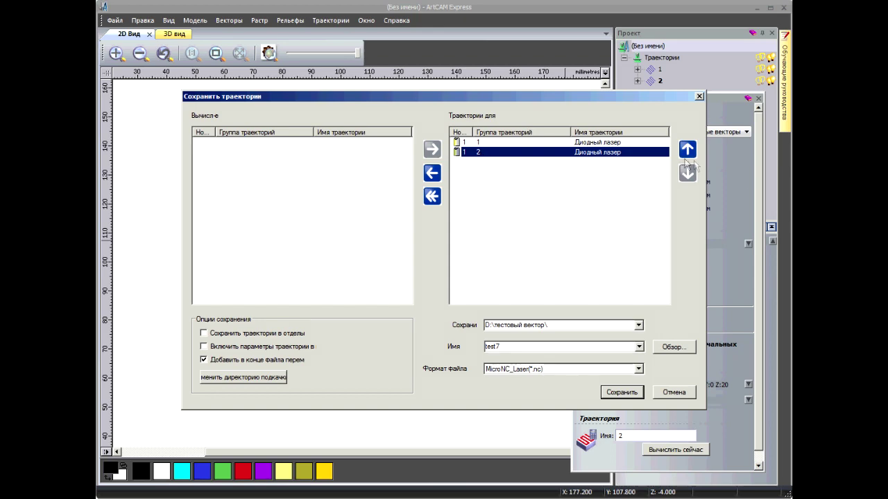
{"action": "left_click_drag", "start_coordinate": [479, 153], "coordinate": [503, 142]}
{"action": "left_click_drag", "start_coordinate": [492, 97], "coordinate": [464, 278]}
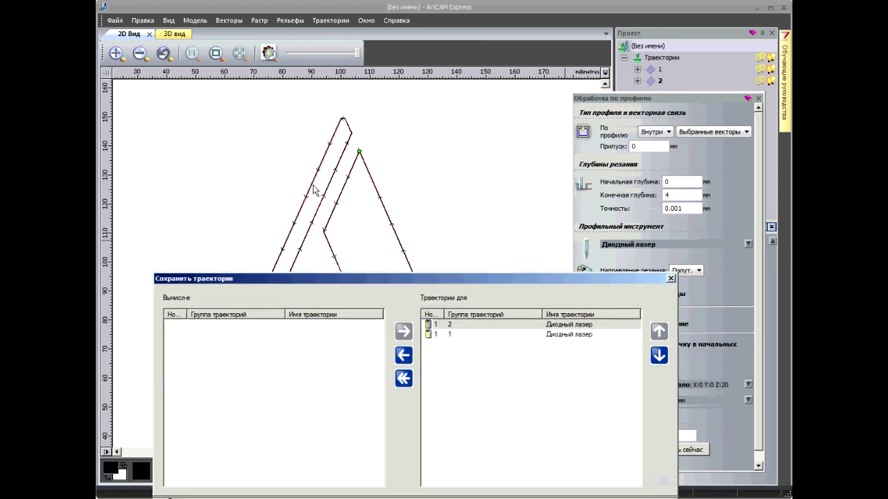
{"action": "left_click", "coordinate": [602, 335]}
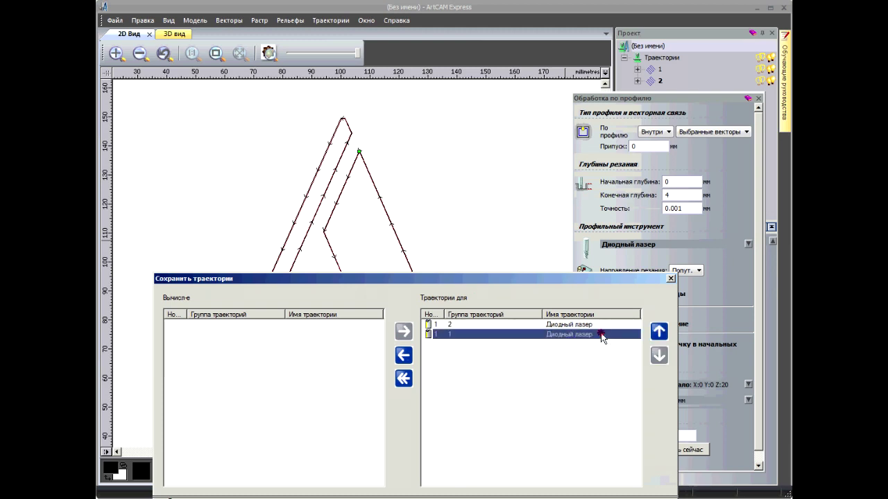
{"action": "left_click", "coordinate": [659, 332]}
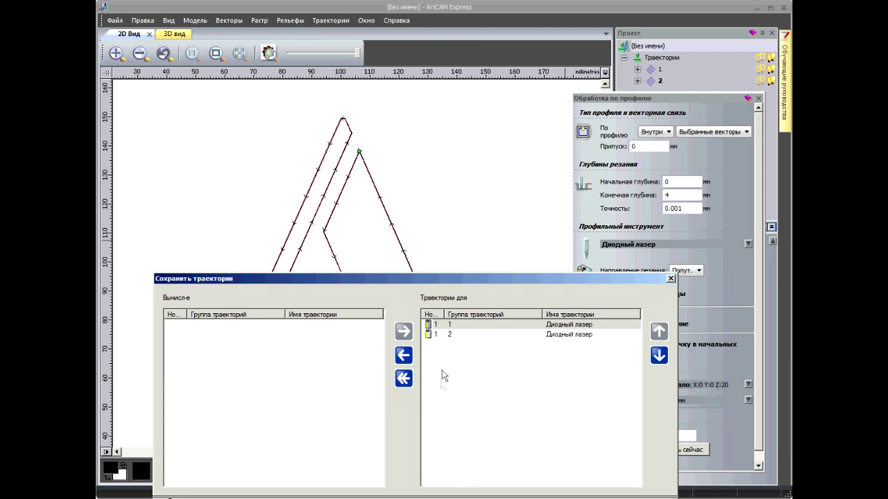
Exclude toolpath group 1 from the toolpaths to save, keeping group 2 in the output list
{"action": "left_click", "coordinate": [403, 355]}
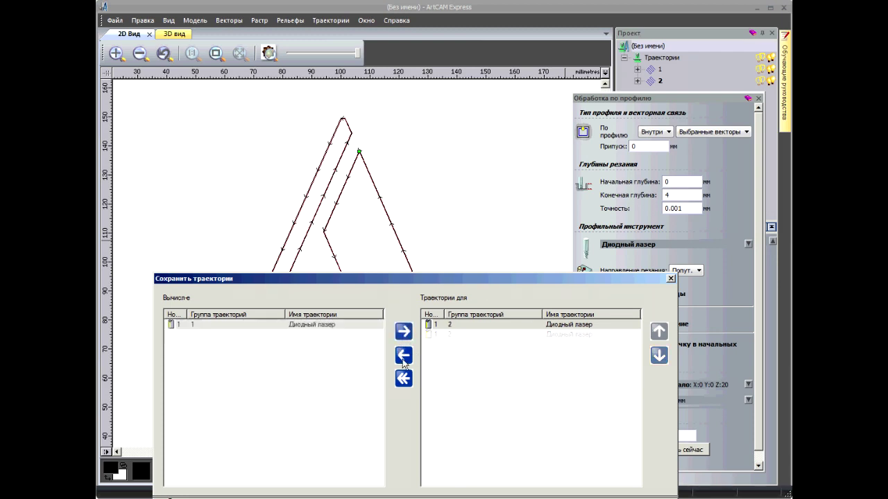